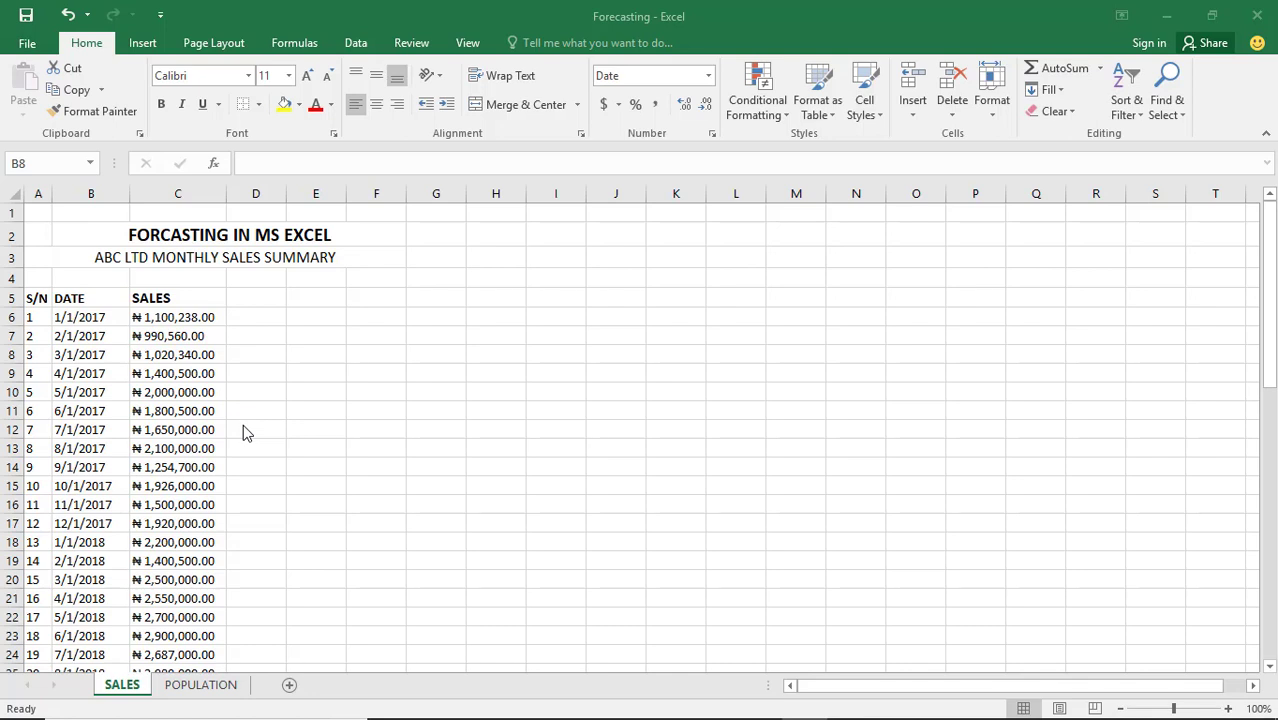
Step: Examine the first entries of the DATE and SALES columns, checking how the monthly dates are written
left_click(172, 388)
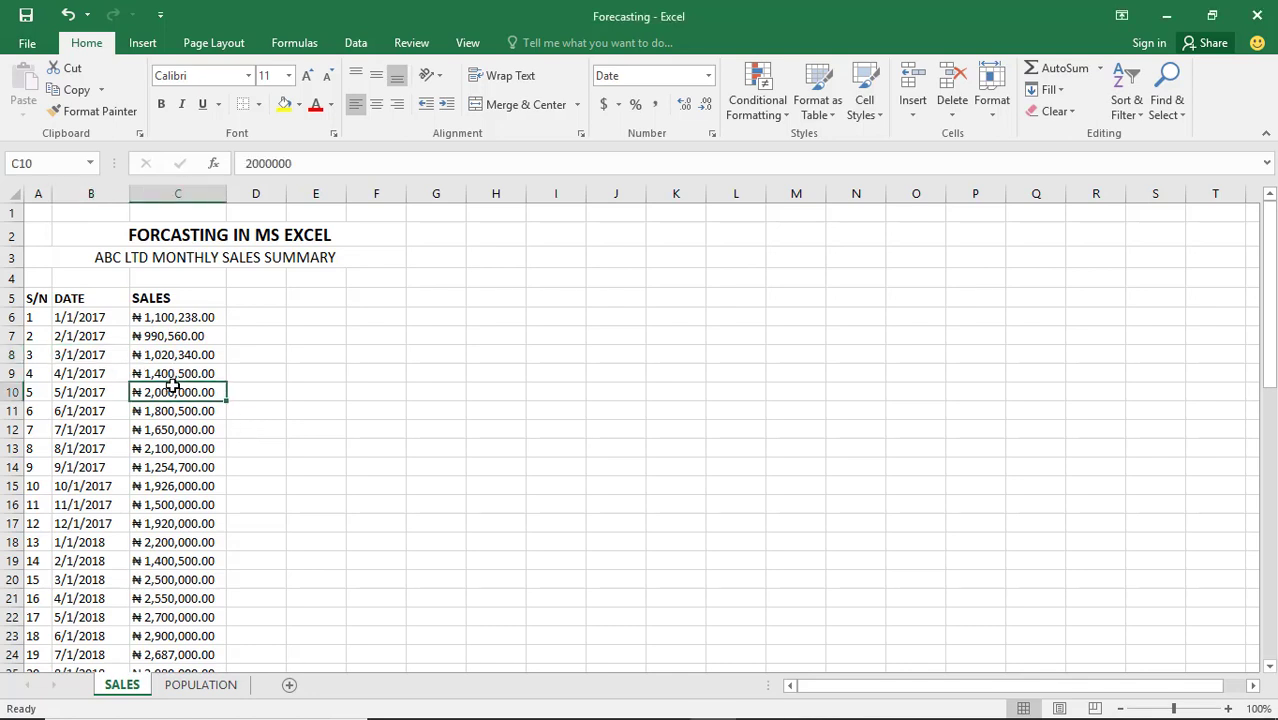
left_click(60, 320)
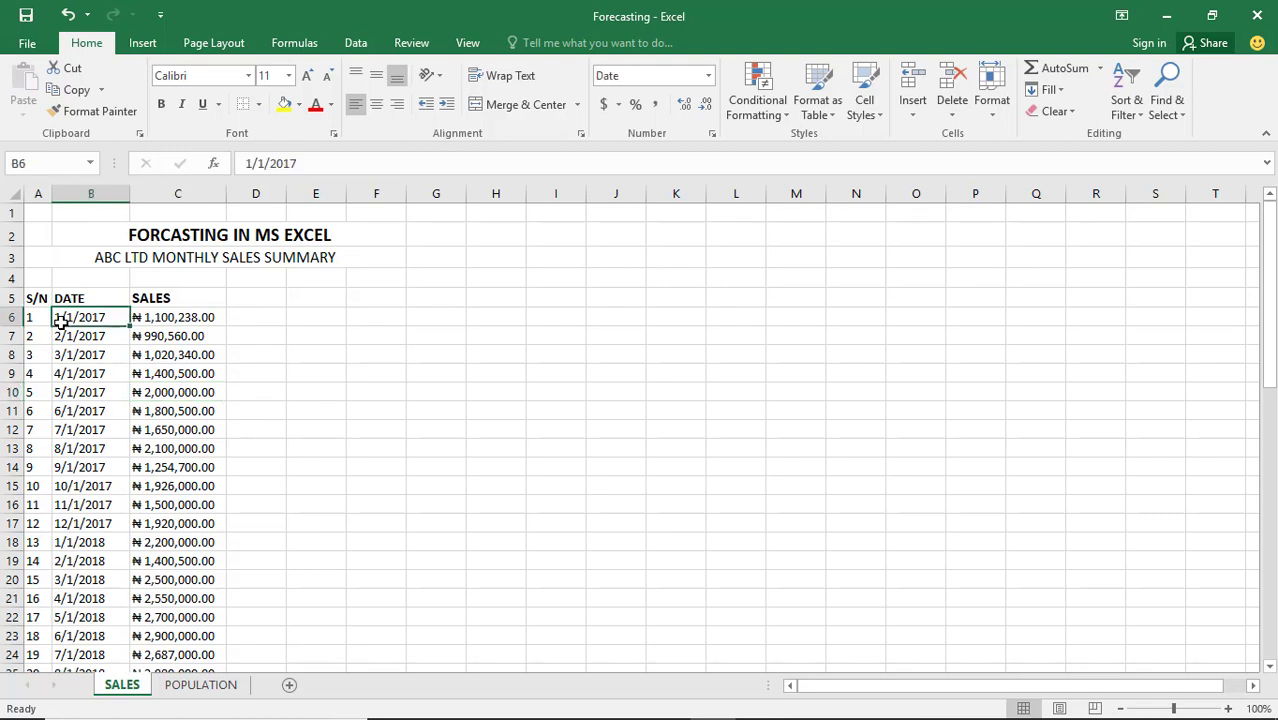
left_click(76, 360)
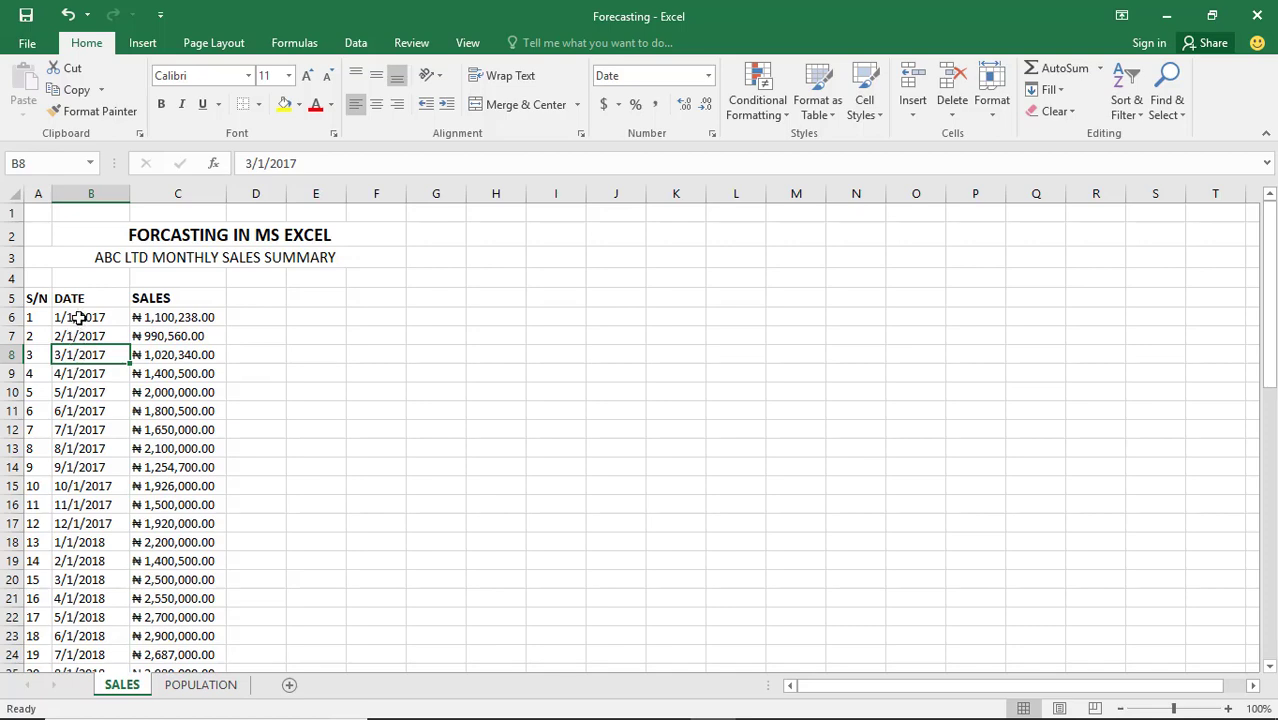
scroll(79, 318, "down", 1)
scroll(111, 280, "up", 1)
left_click(165, 320)
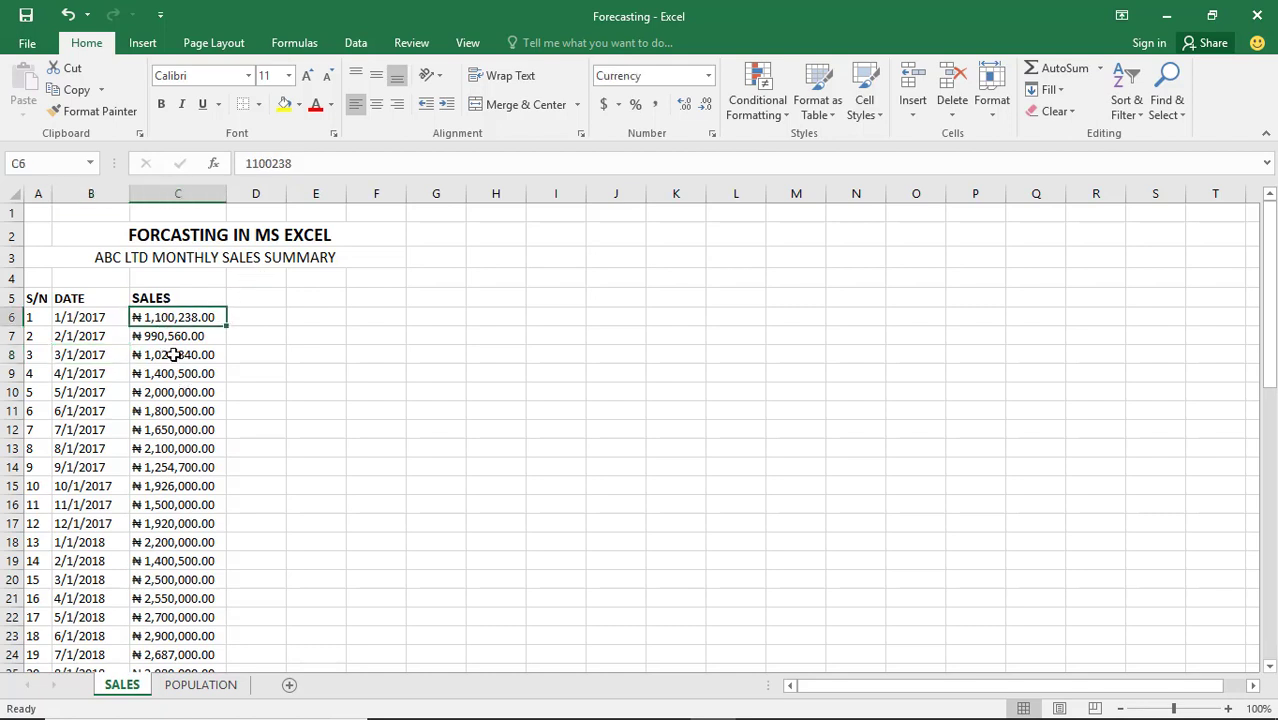
left_click(72, 326)
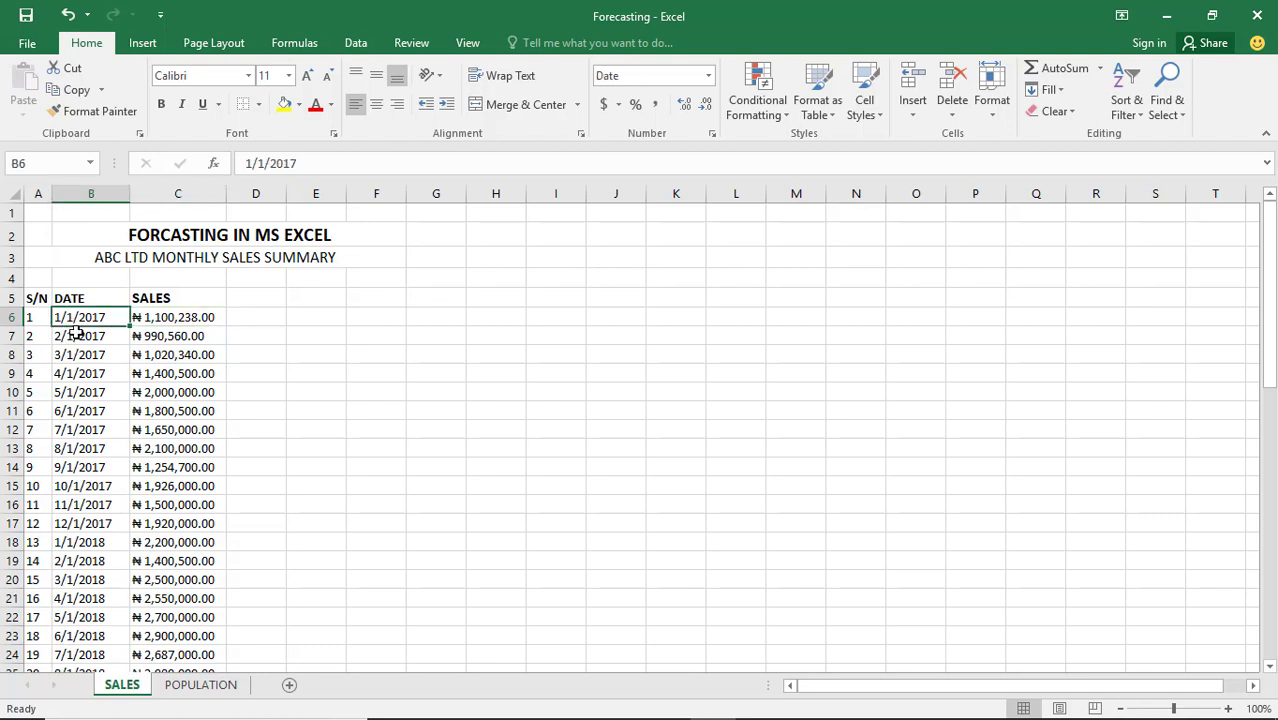
left_click(72, 337)
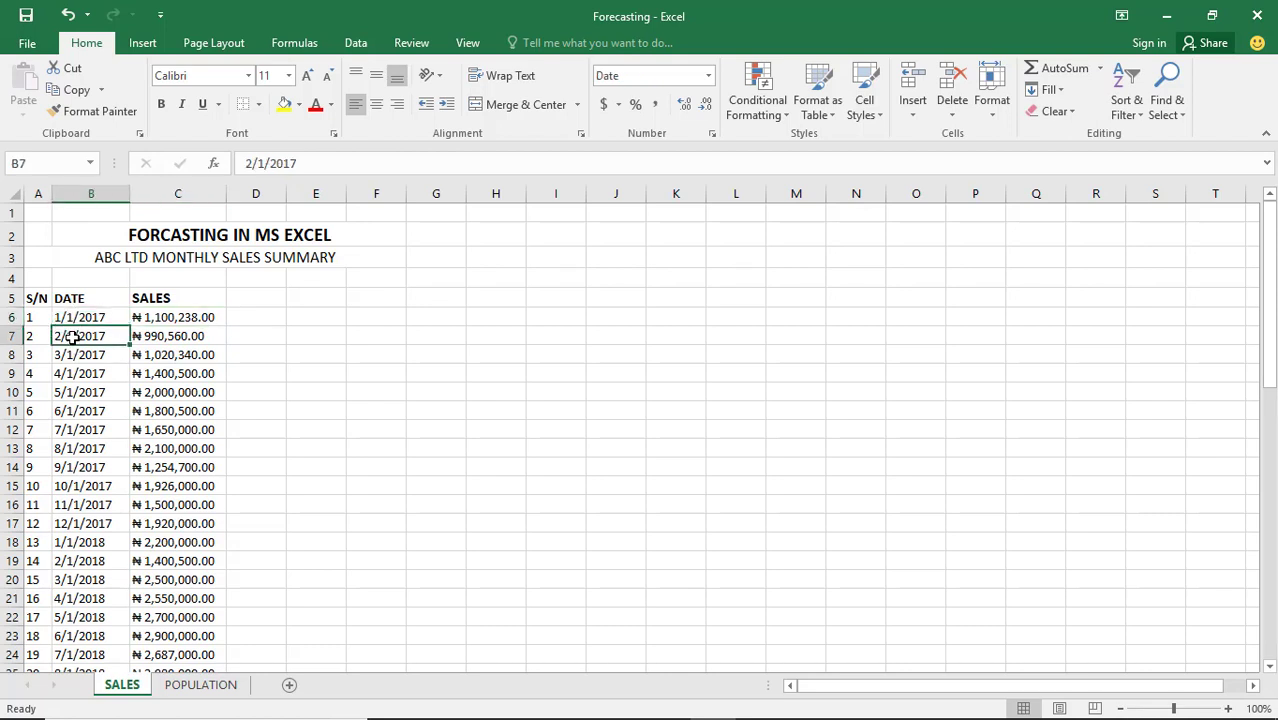
left_click(65, 318)
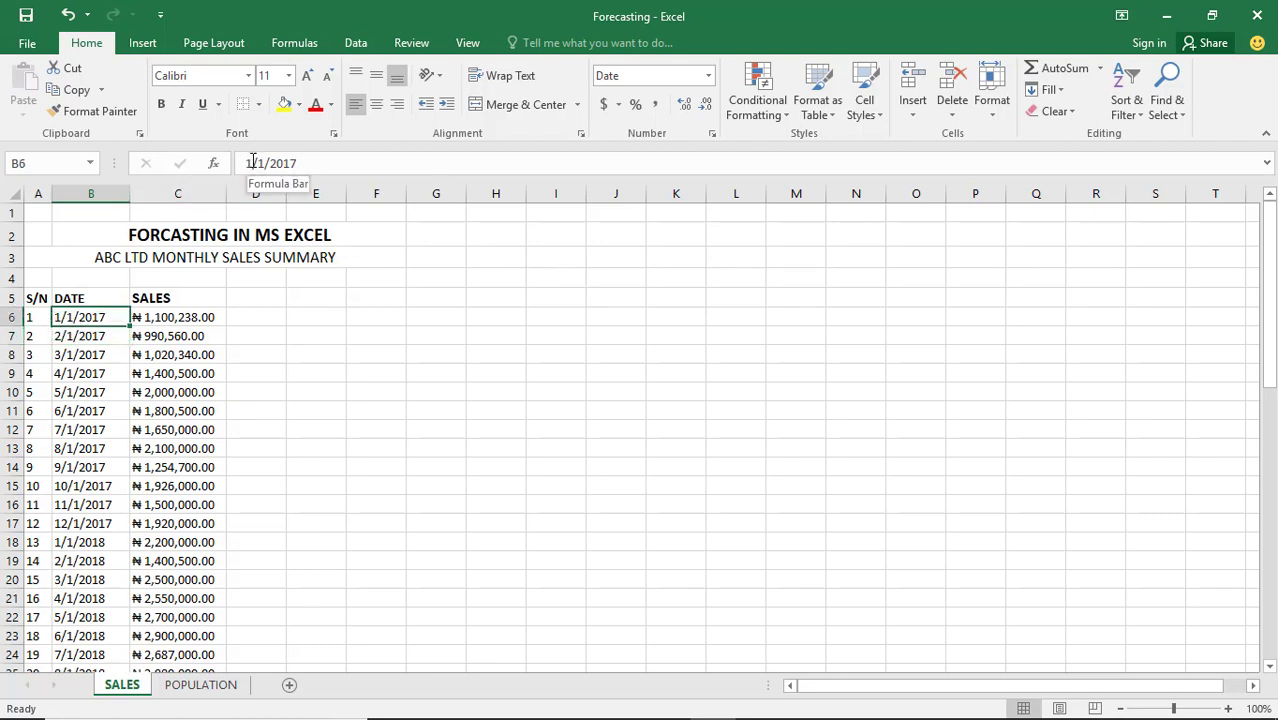
left_click(80, 337)
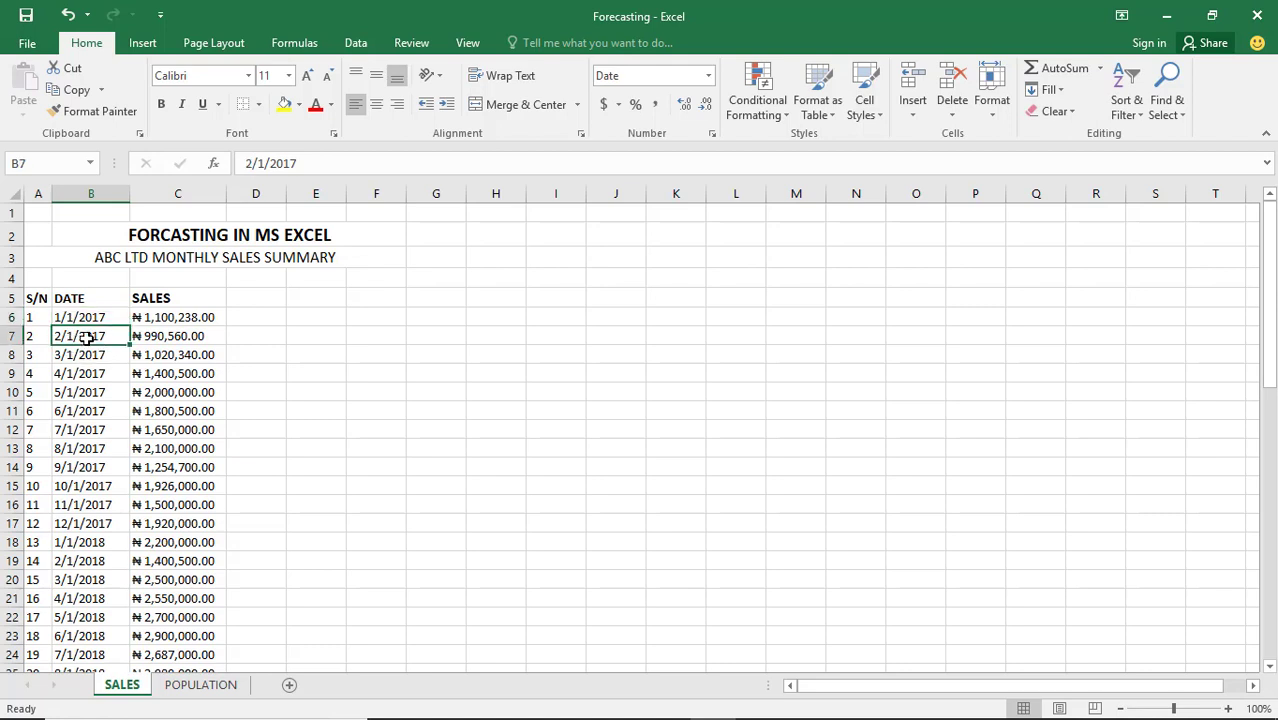
left_click_drag(247, 164, 259, 165)
left_click(259, 165)
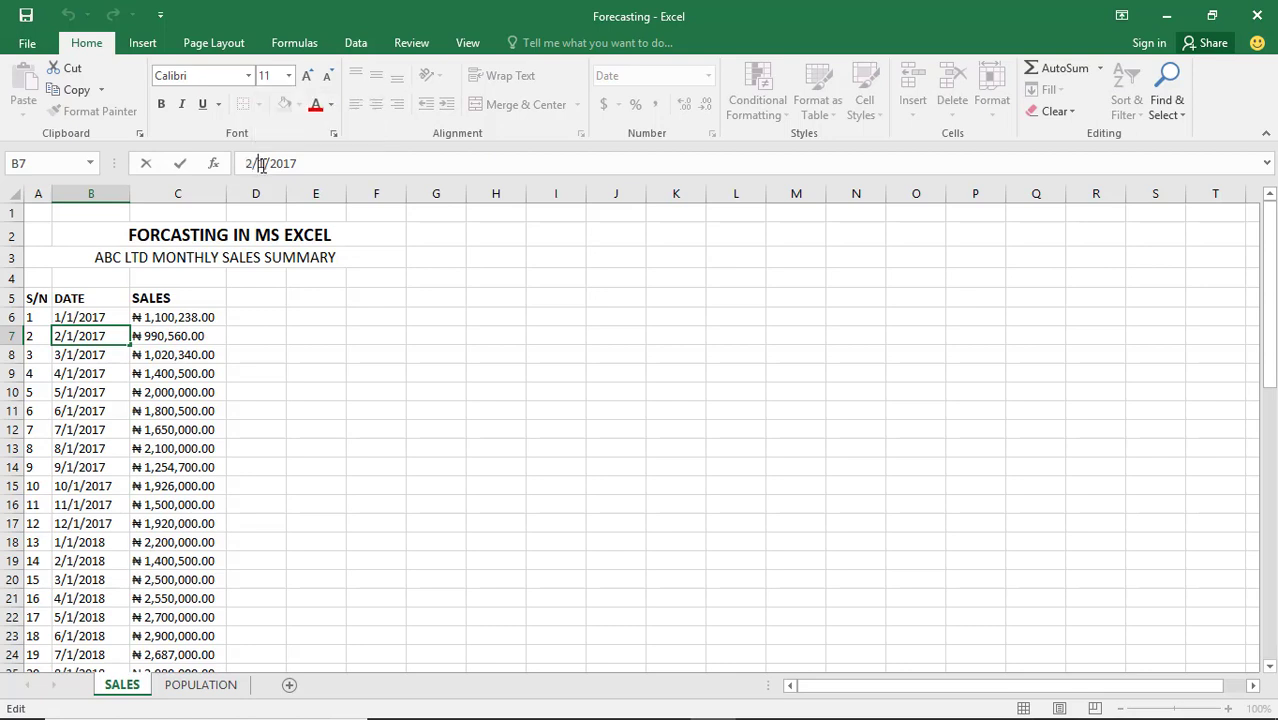
left_click(88, 357)
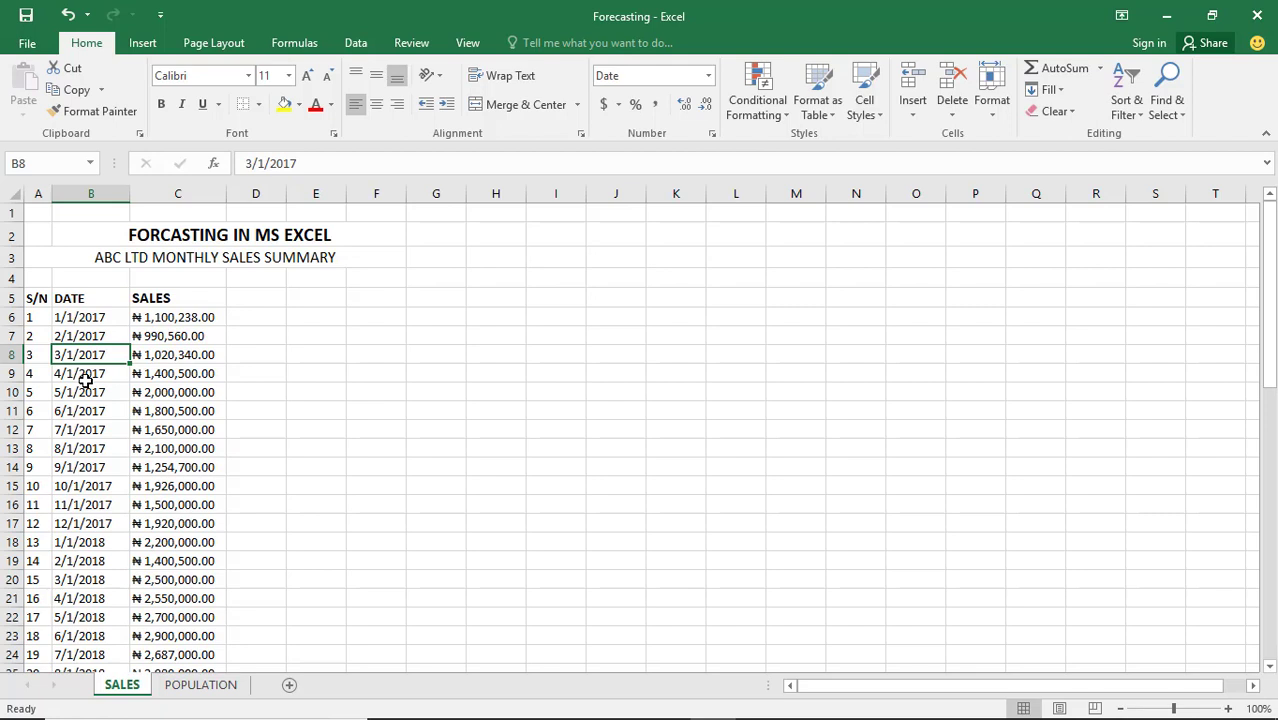
Step: Review the DATE column's monthly sequence from 2017 into 2018 for consistent intervals
left_click(100, 505)
left_click(93, 537)
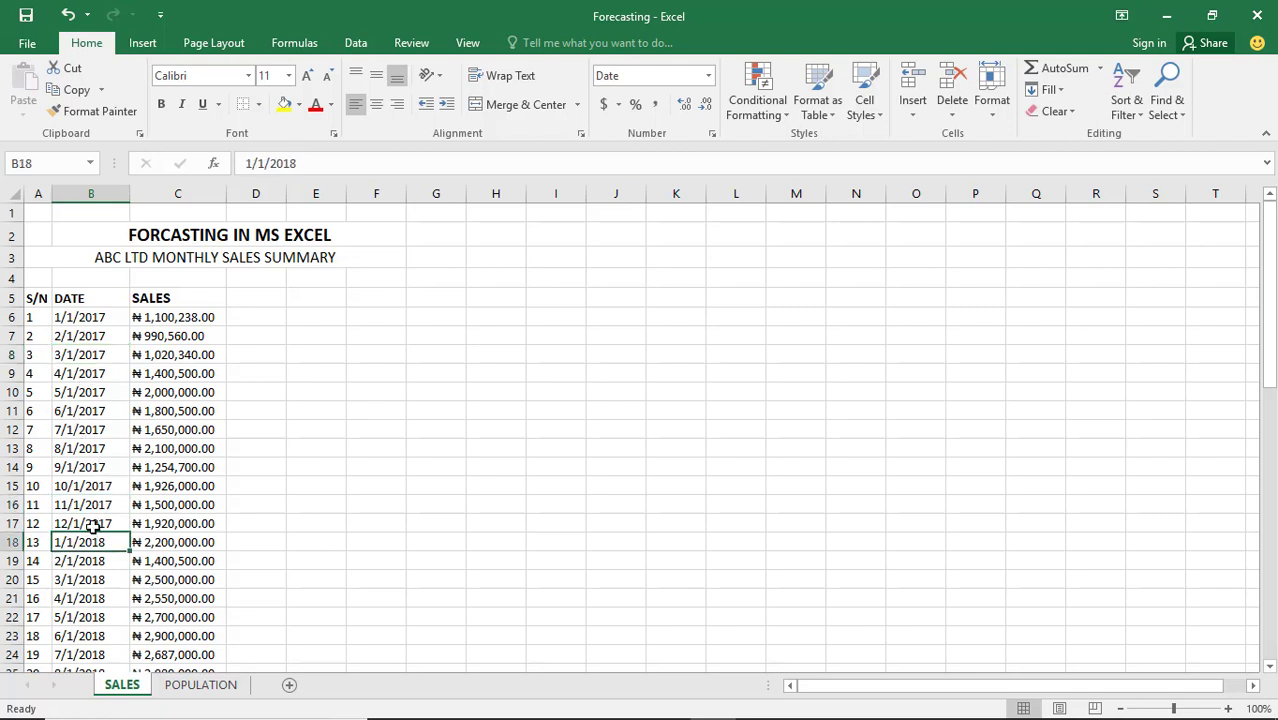
scroll(93, 527, "down", 2)
left_click(101, 400)
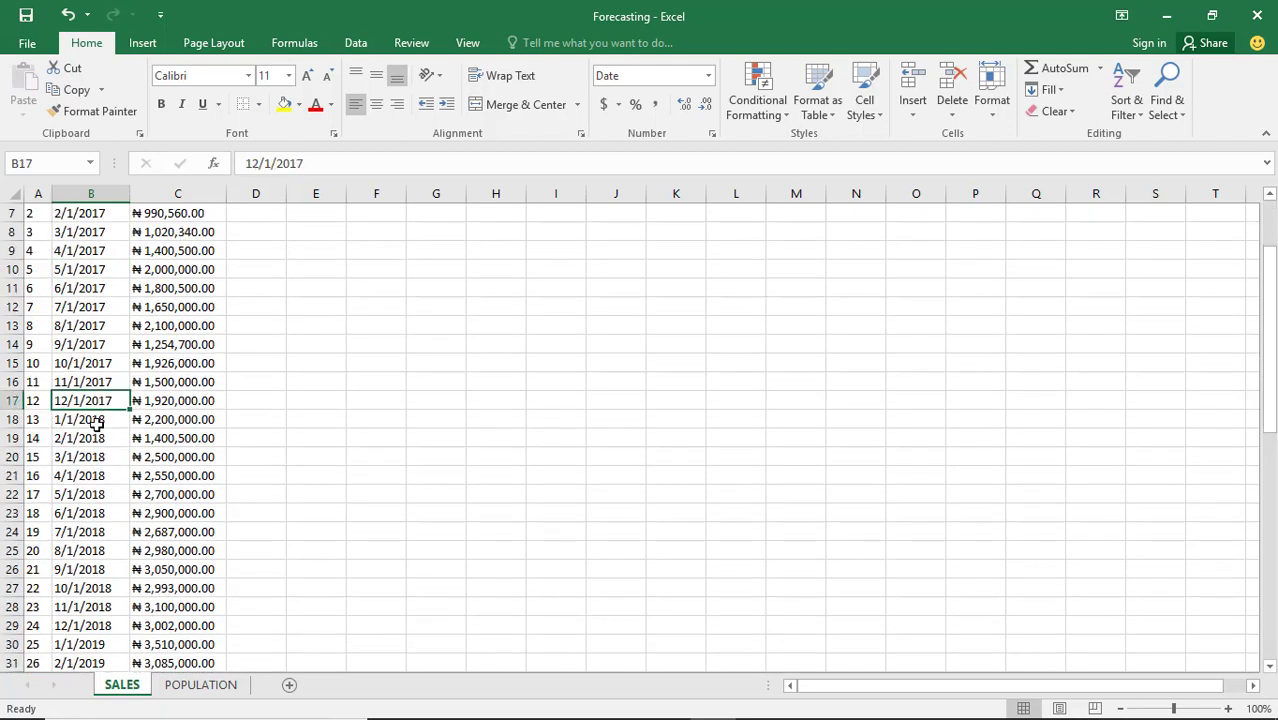
left_click(97, 422)
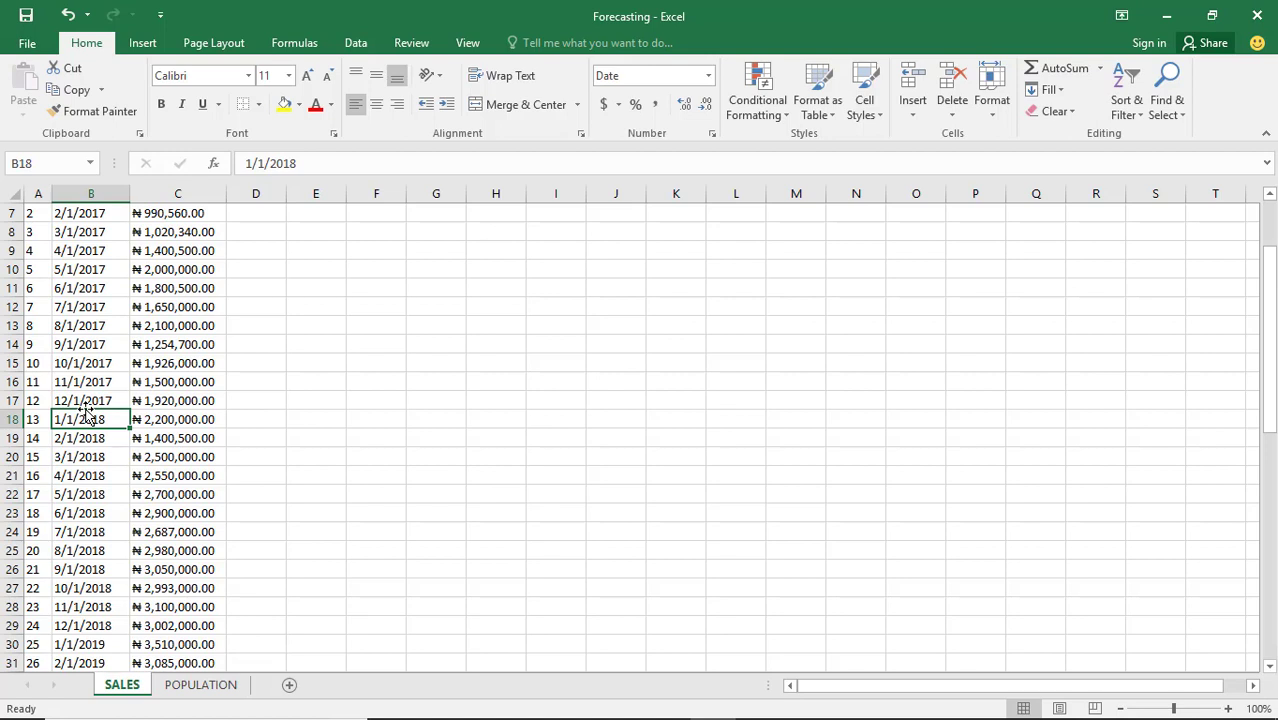
scroll(88, 410, "up", 2)
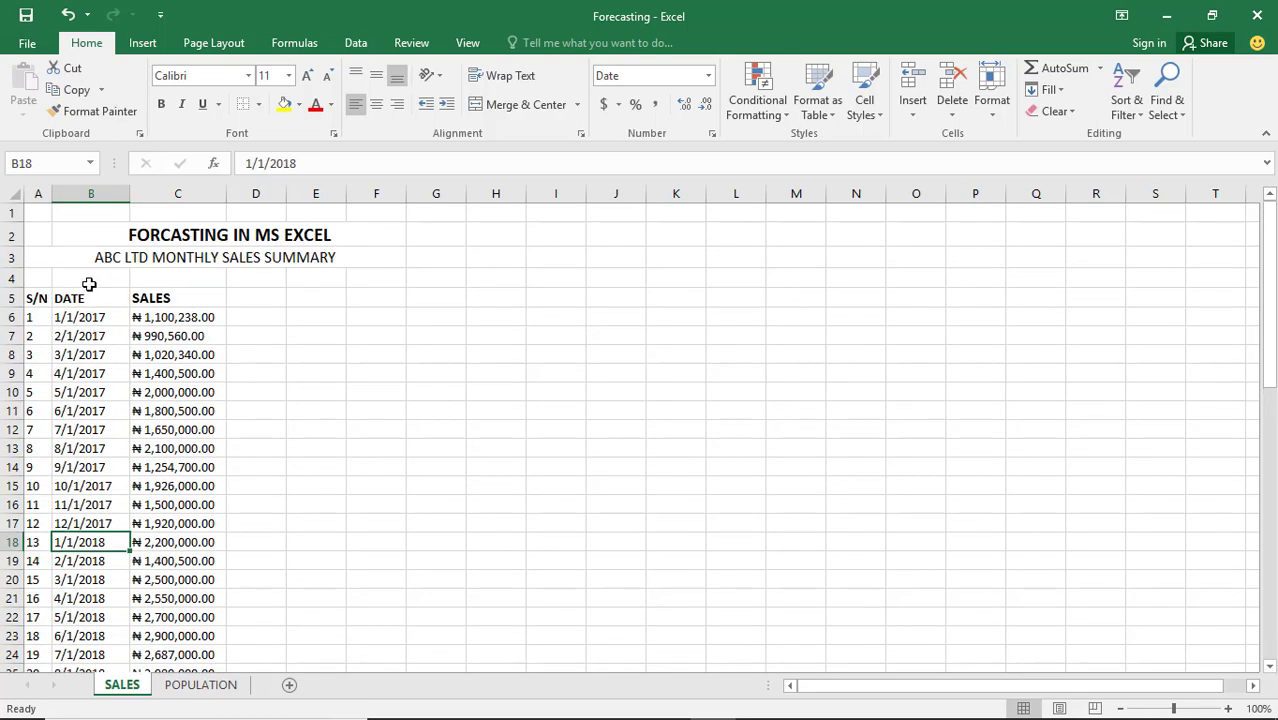
left_click_drag(89, 299, 100, 530)
left_click(54, 360)
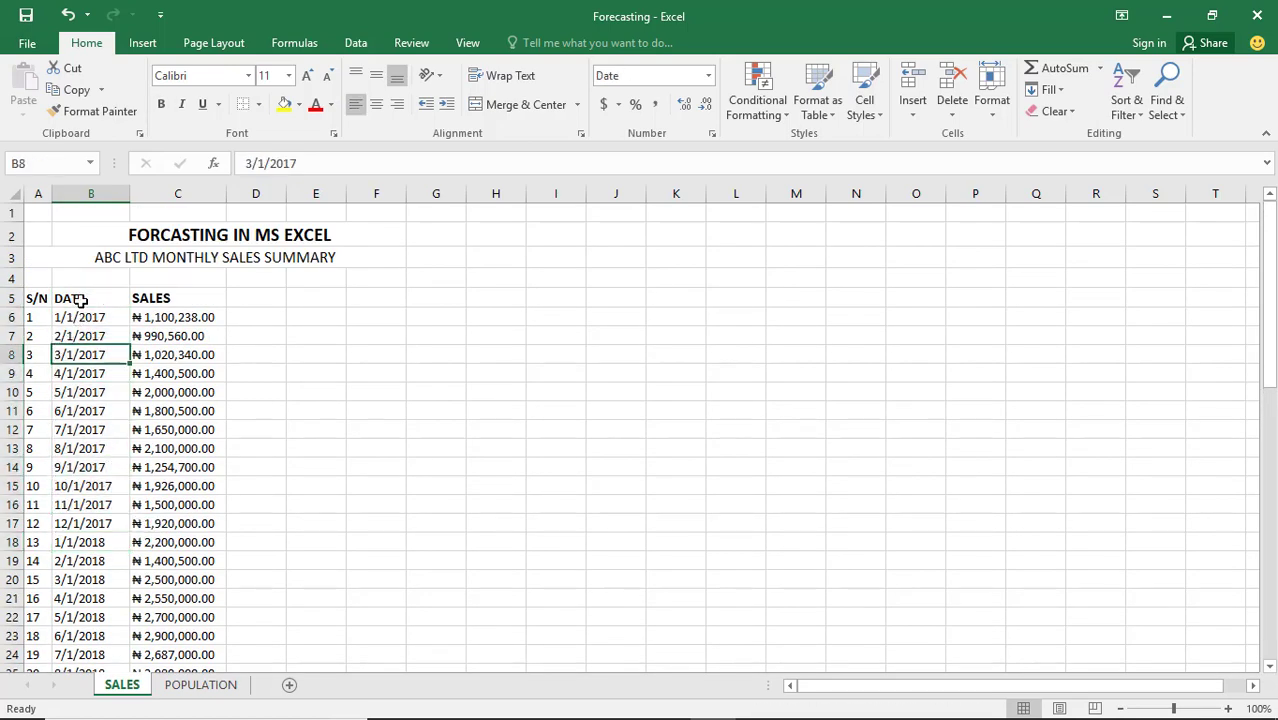
left_click_drag(80, 298, 83, 590)
left_click(157, 401)
scroll(150, 405, "up", 4)
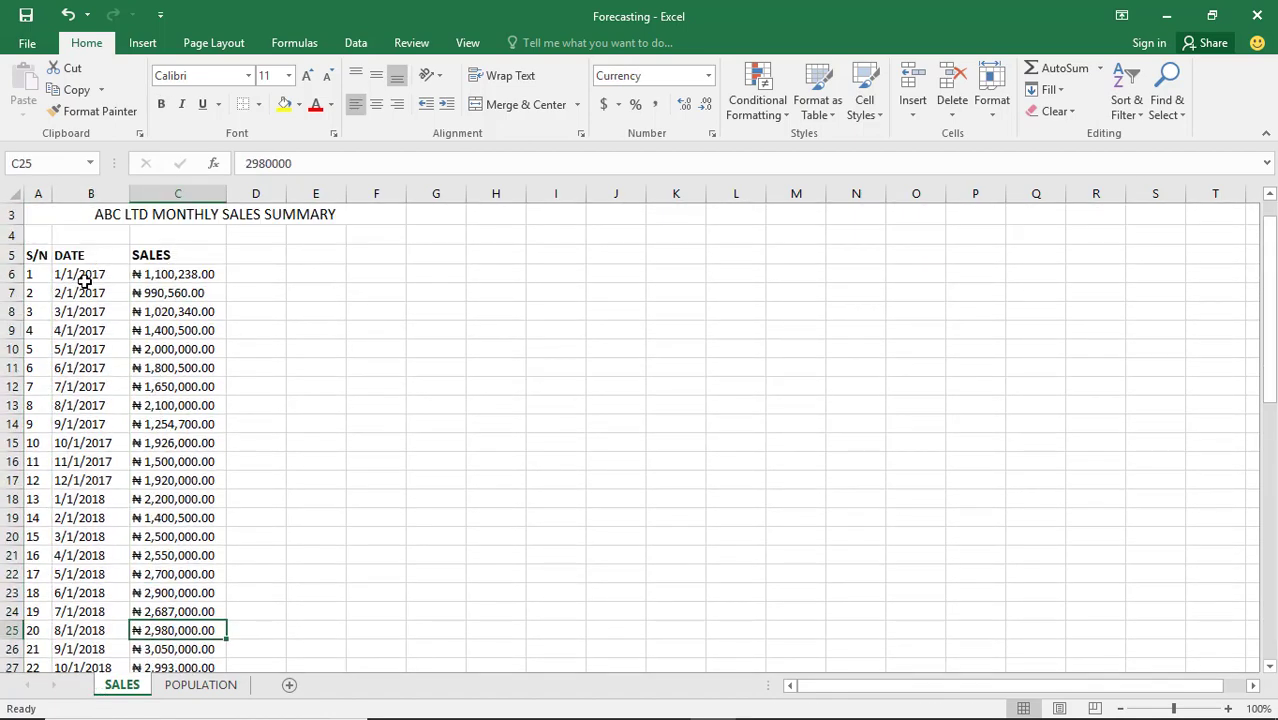
Step: Review the sales figures from January 2017 to February 2019 and the blank sales cells C32:C39
left_click(143, 276)
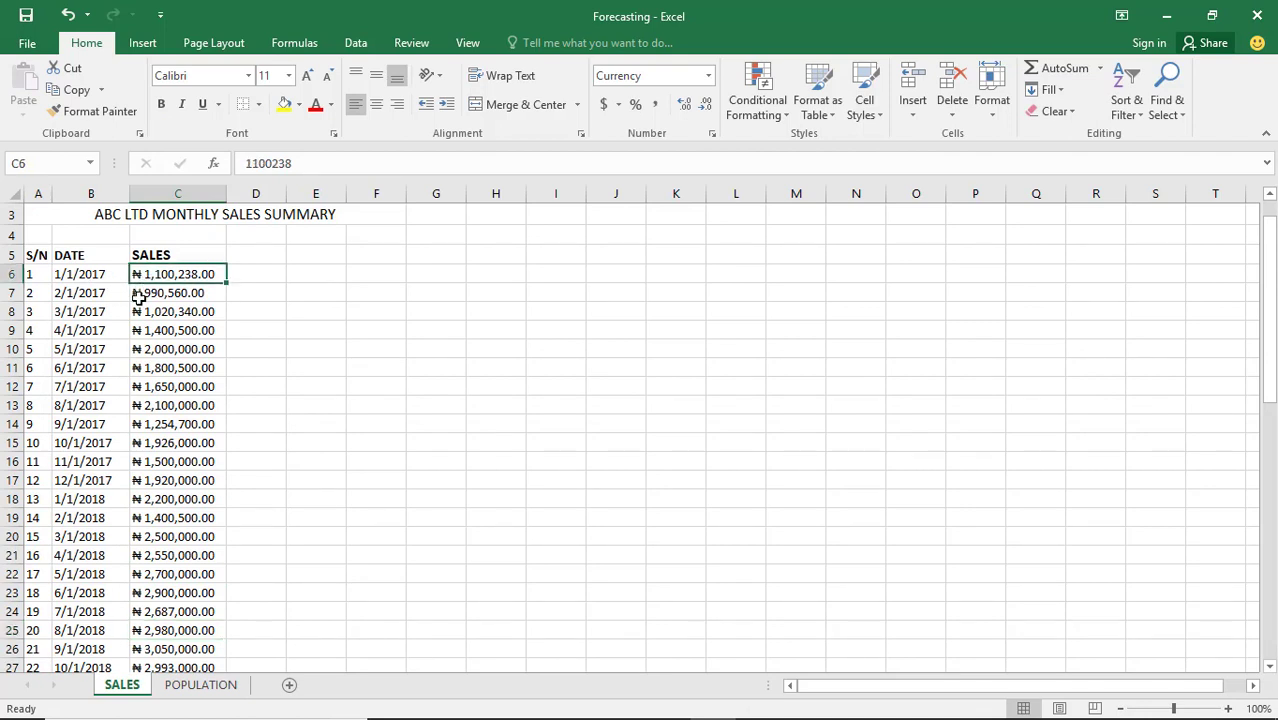
left_click(167, 293)
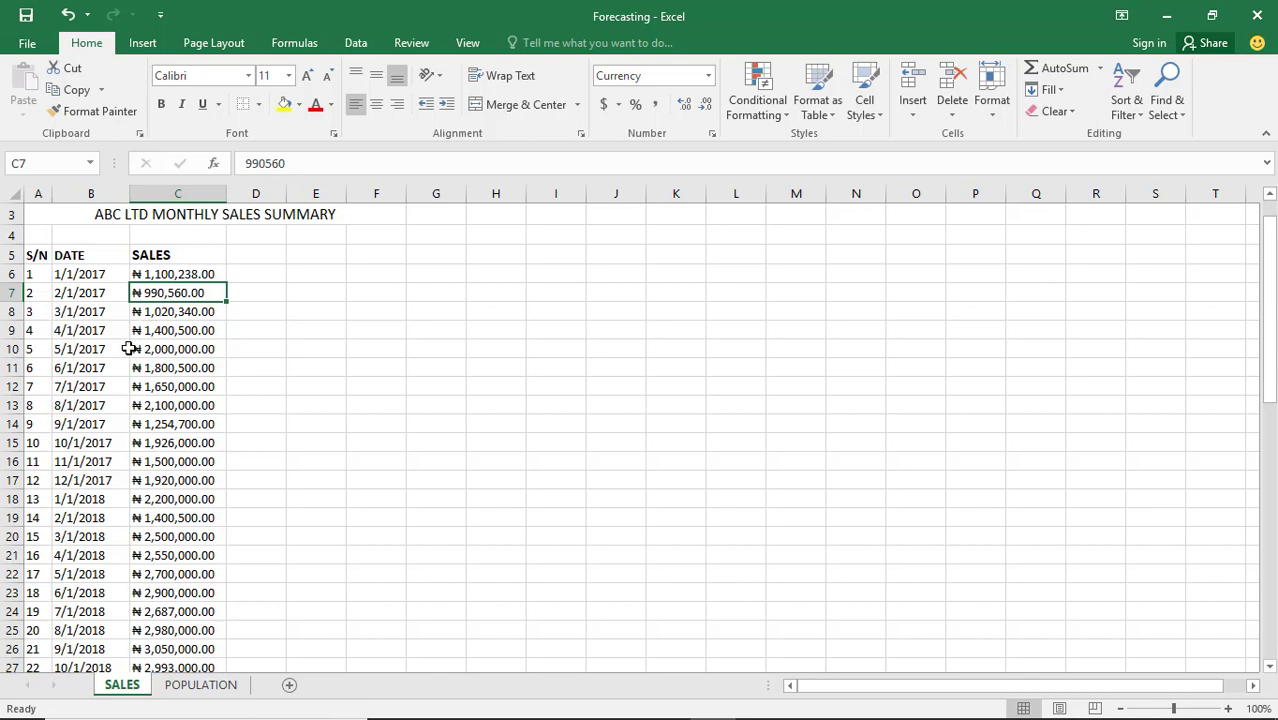
left_click(185, 313)
scroll(148, 452, "down", 4)
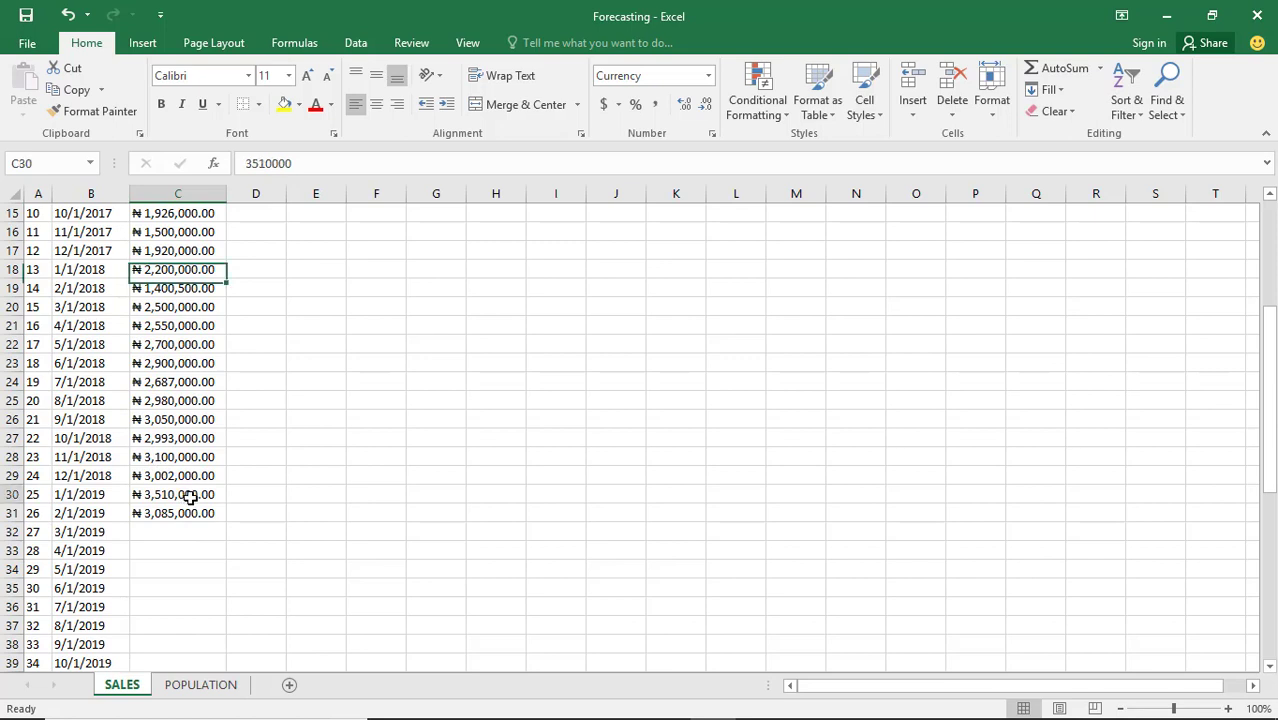
left_click(182, 495)
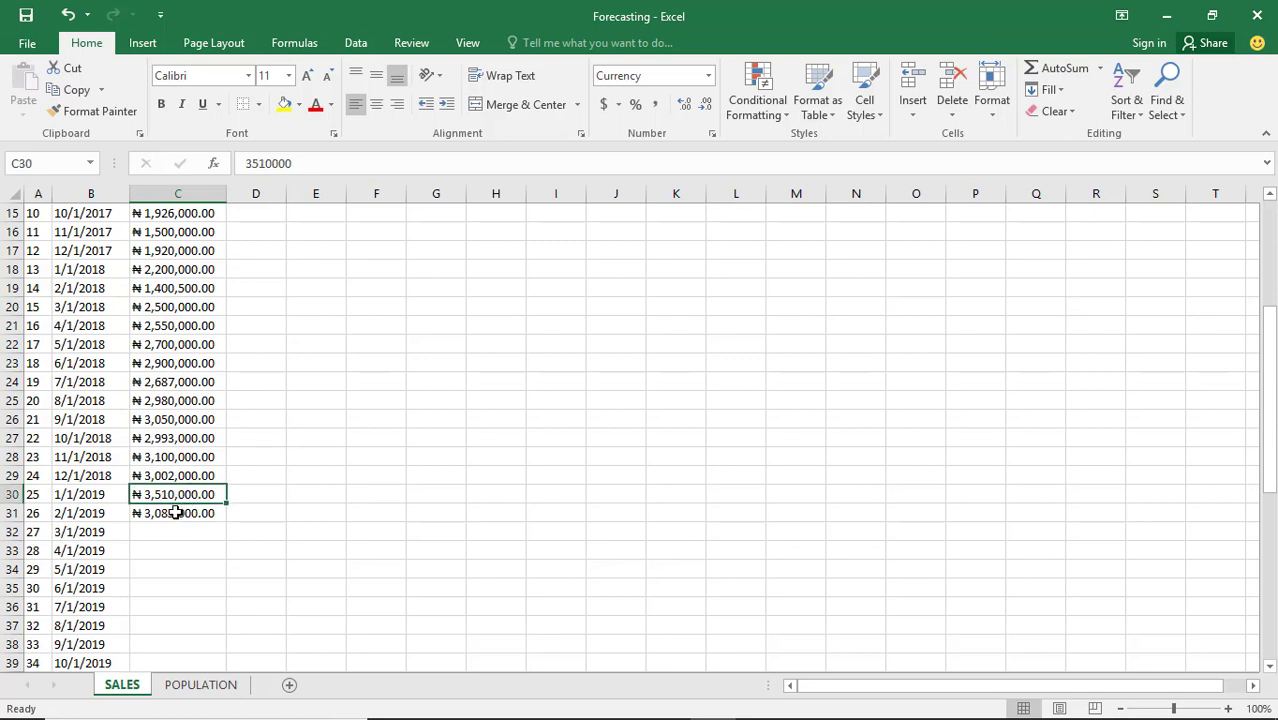
left_click(170, 514)
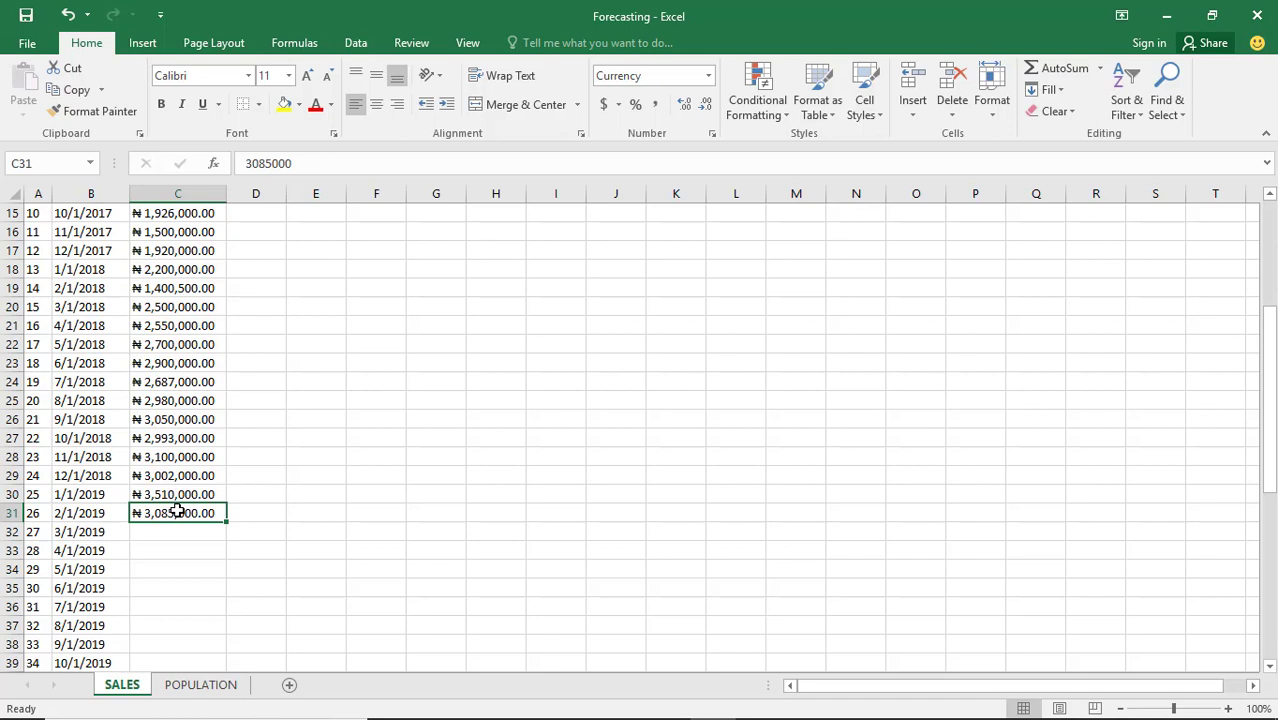
scroll(177, 512, "down", 2)
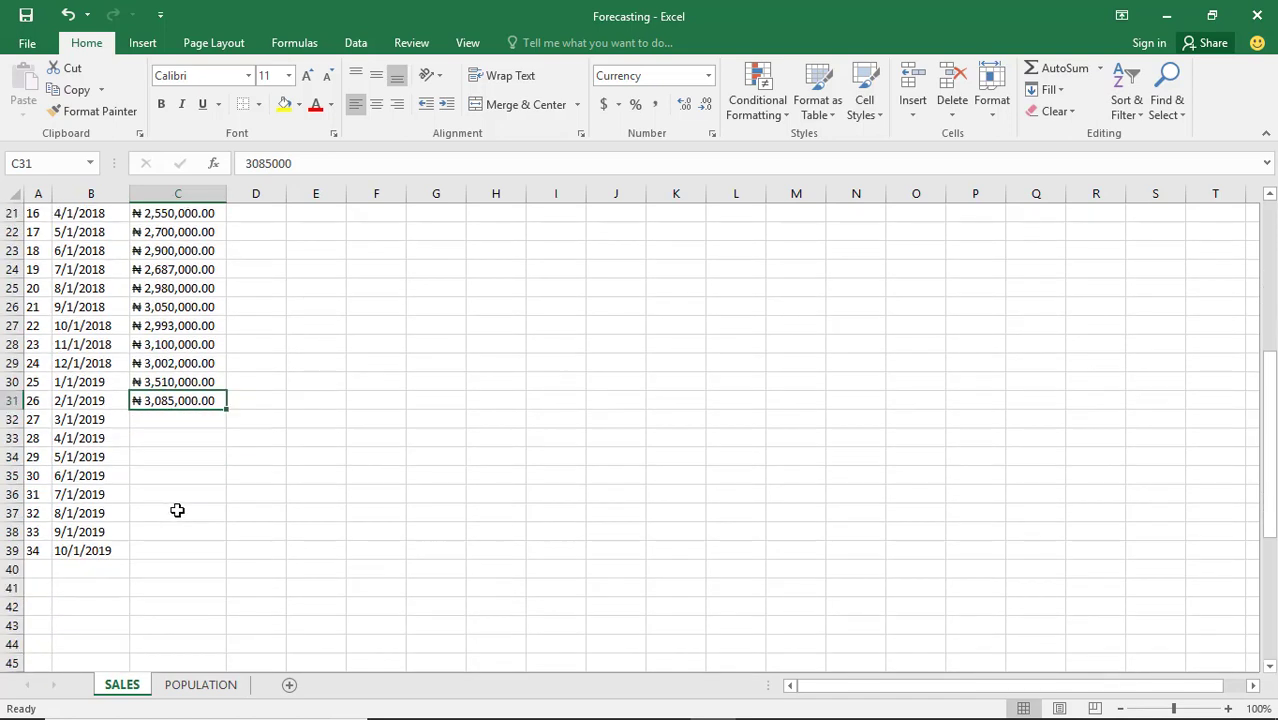
left_click(182, 419)
left_click(165, 478)
left_click_drag(171, 422, 170, 548)
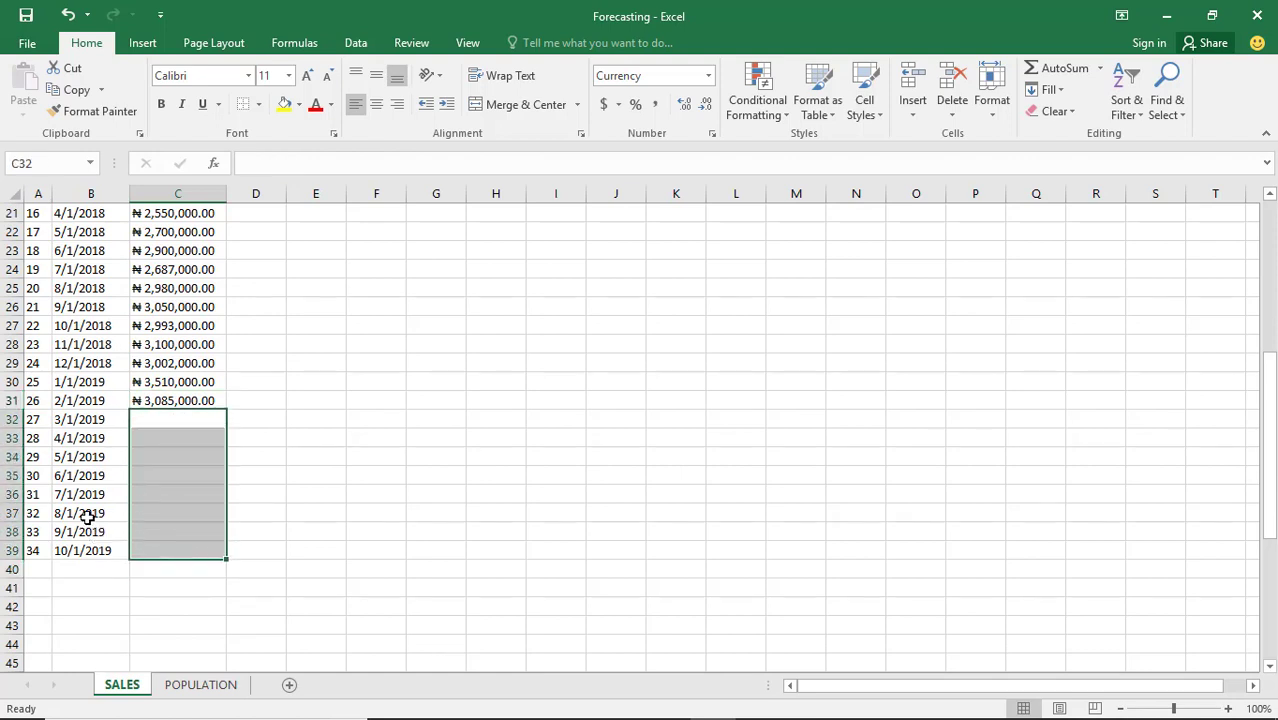
Step: Extend the monthly date series in column B through 12/1/2019
left_click(86, 418)
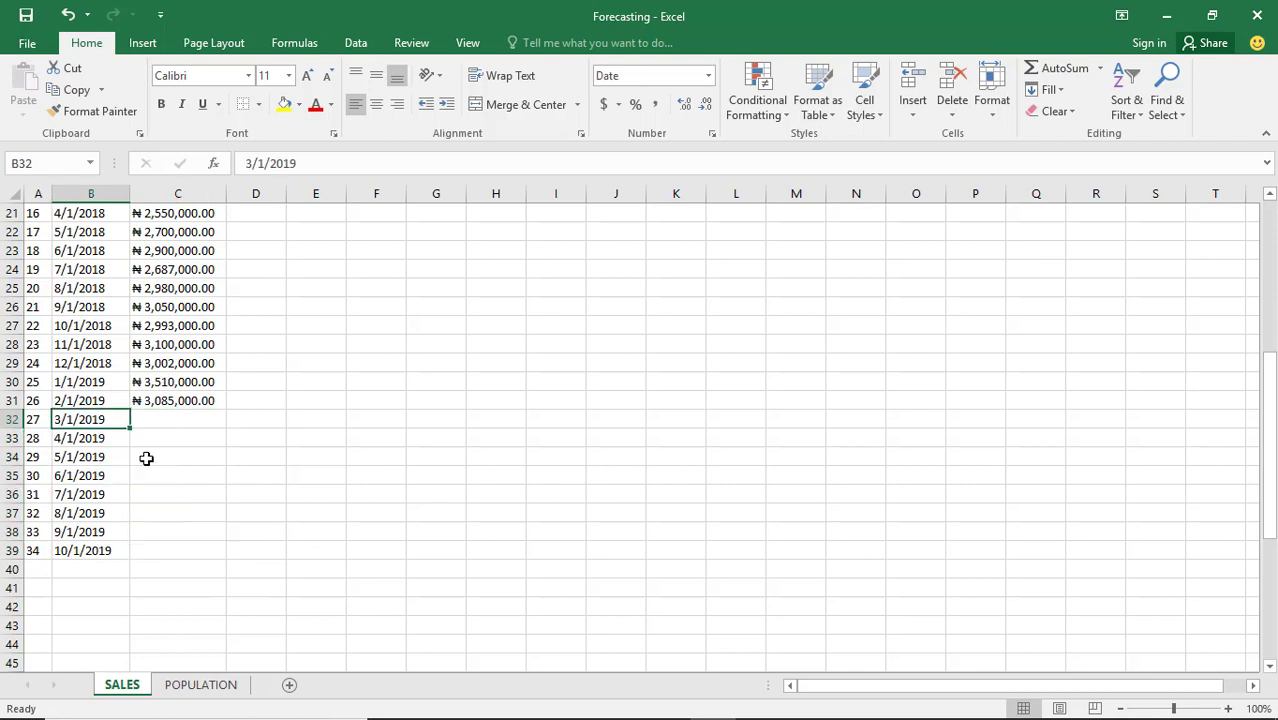
left_click(94, 549)
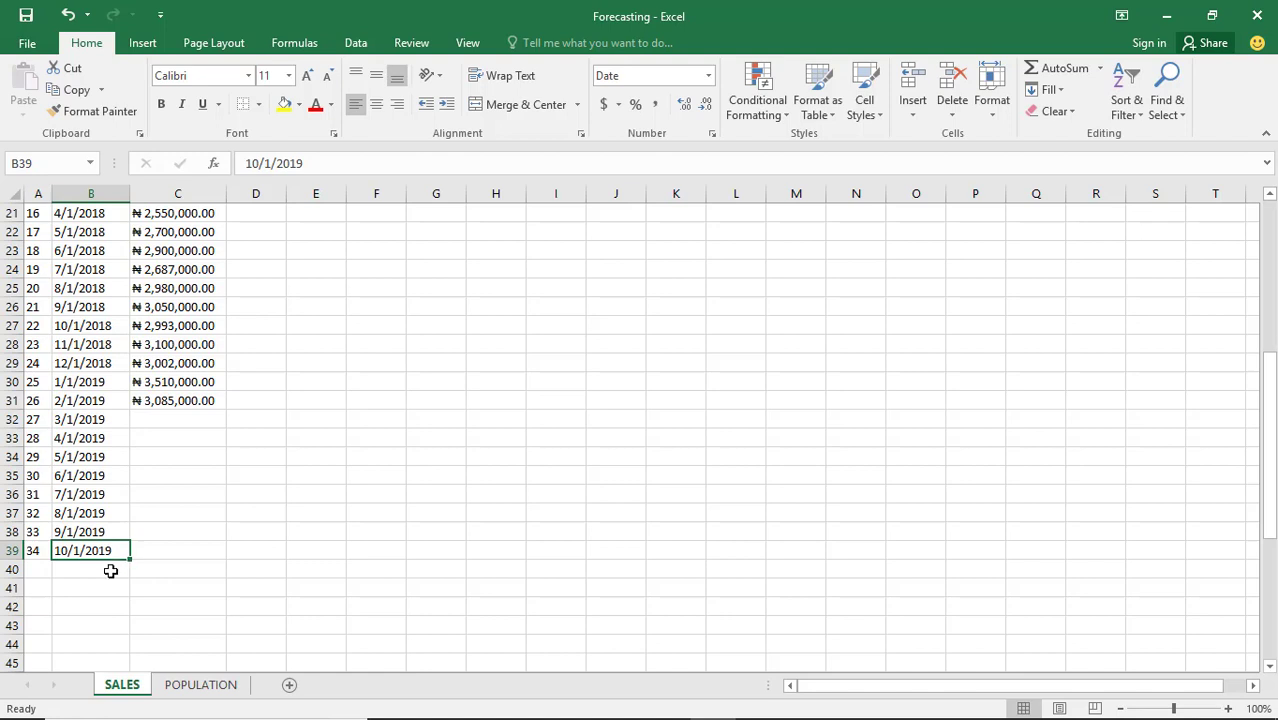
left_click_drag(103, 531, 128, 598)
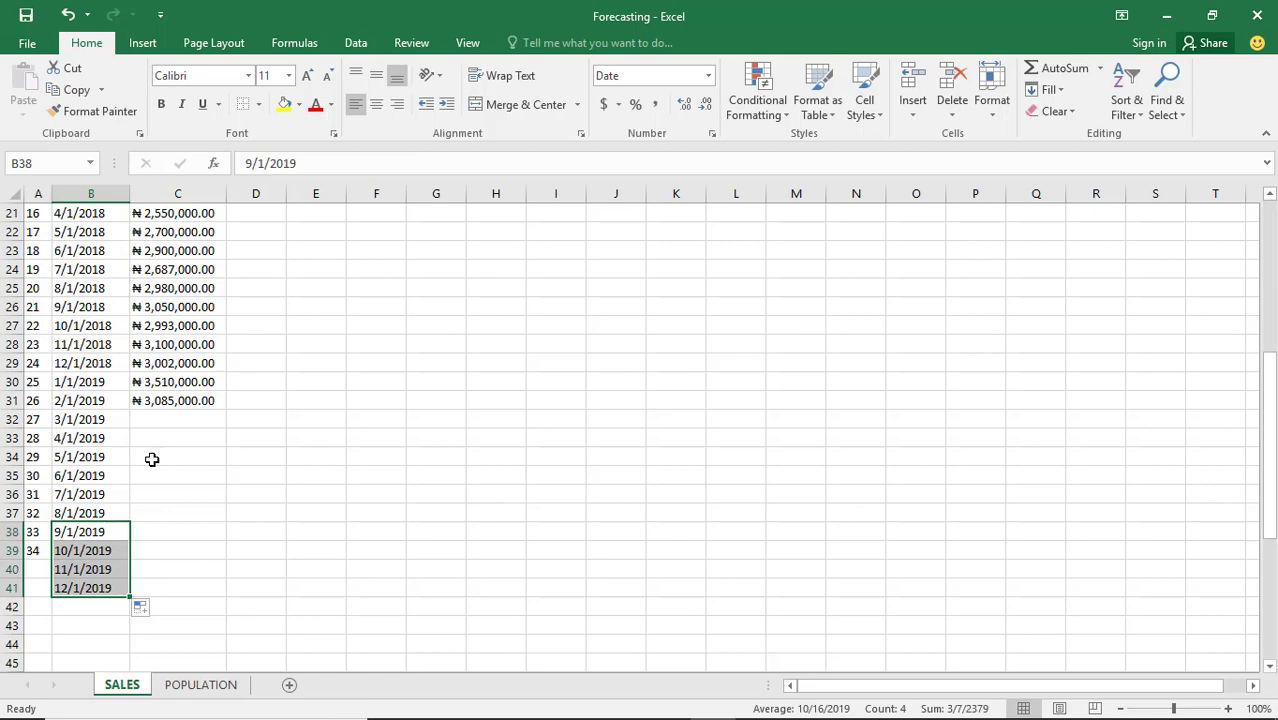
Step: Start a forecast sheet from the dates and sales in B6:C41
scroll(151, 459, "up", 7)
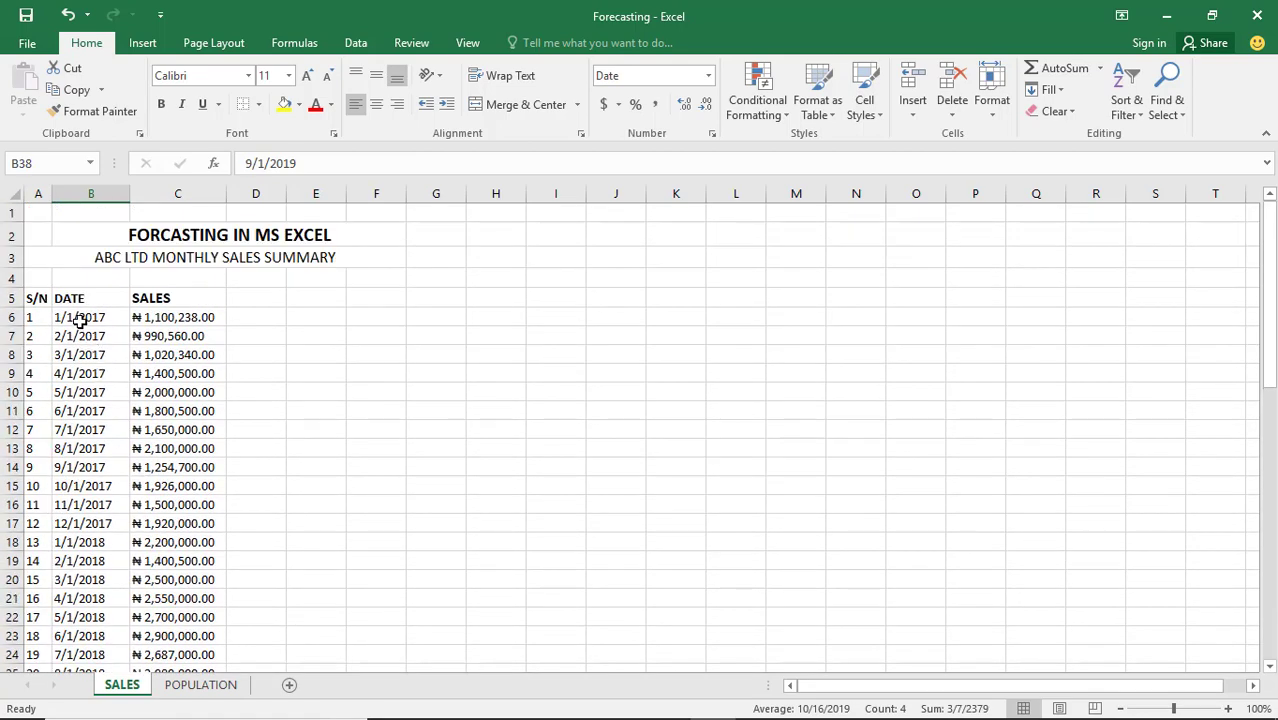
left_click_drag(80, 320, 172, 472)
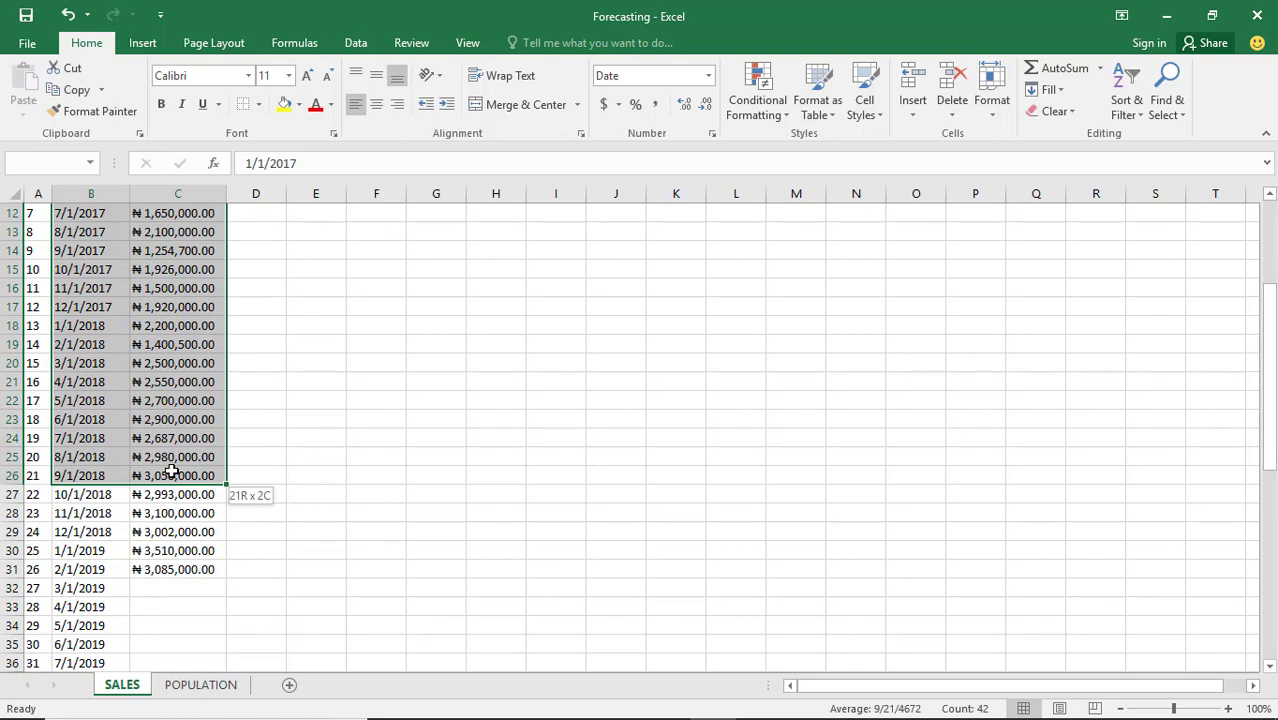
left_click_drag(172, 472, 163, 650)
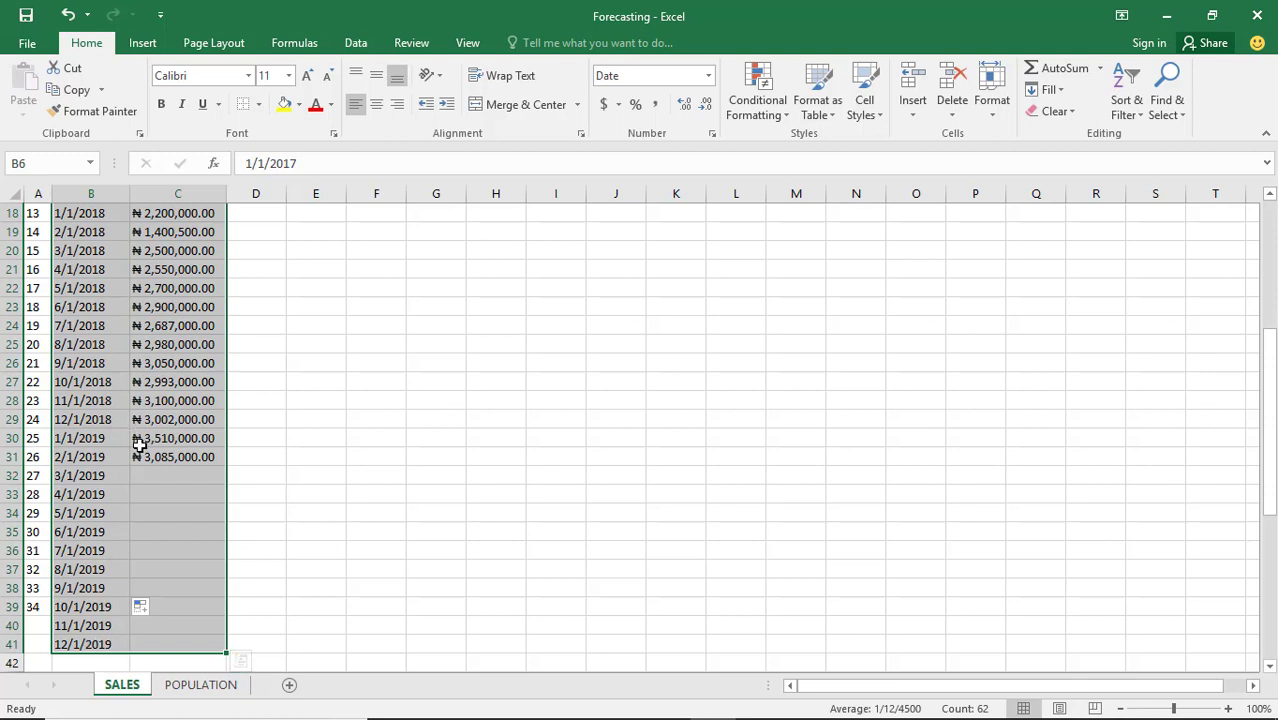
left_click(360, 48)
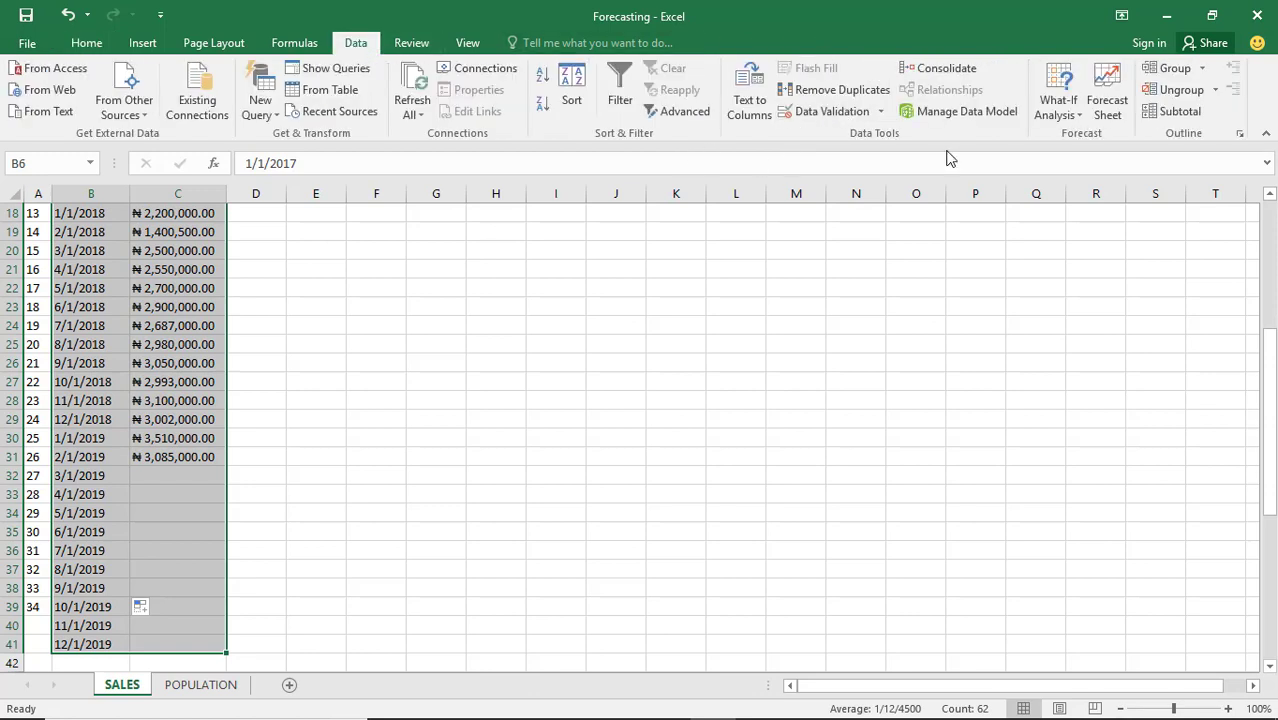
left_click(1107, 108)
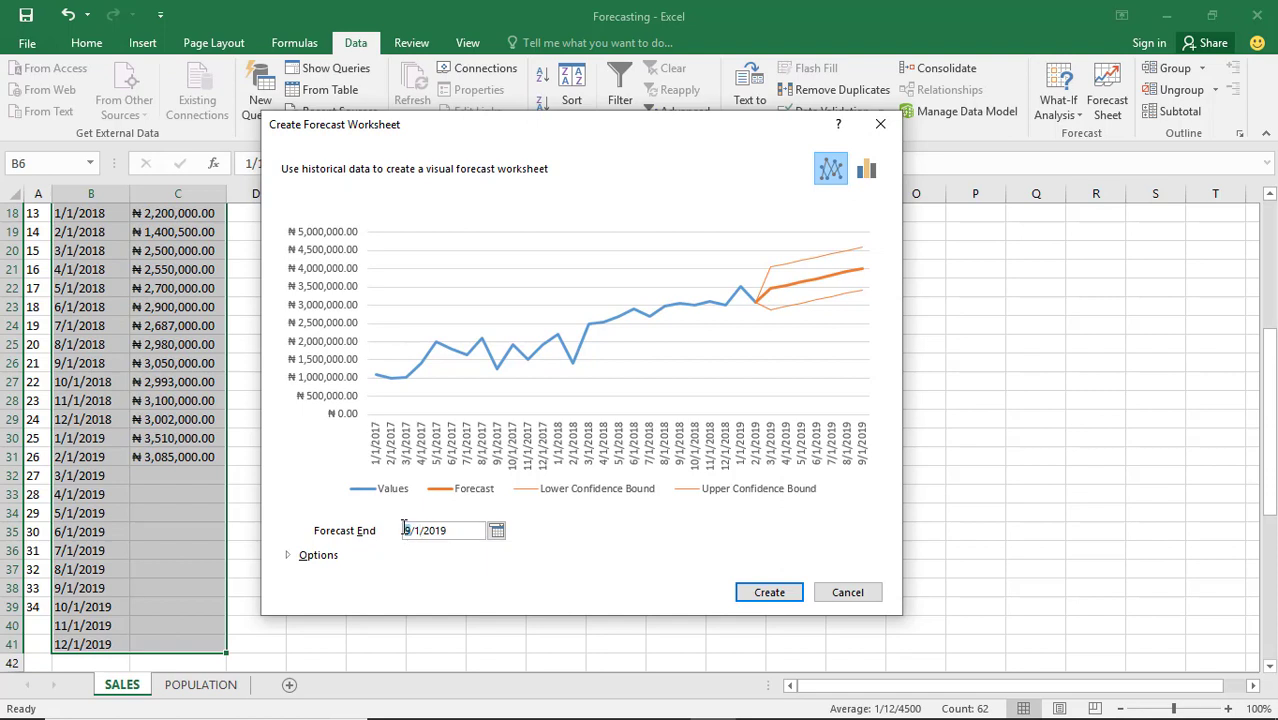
Step: Set the forecast end date to 12/1/2019
left_click(408, 534)
type("12")
left_click(496, 532)
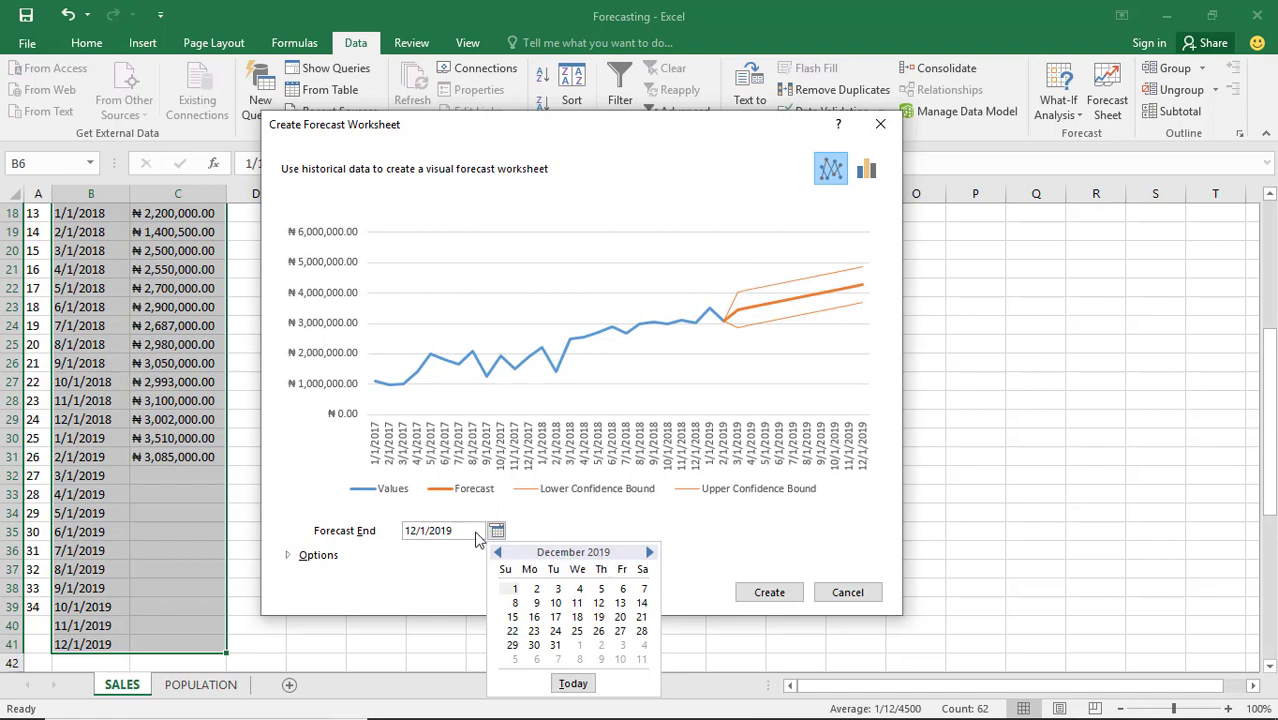
left_click(571, 533)
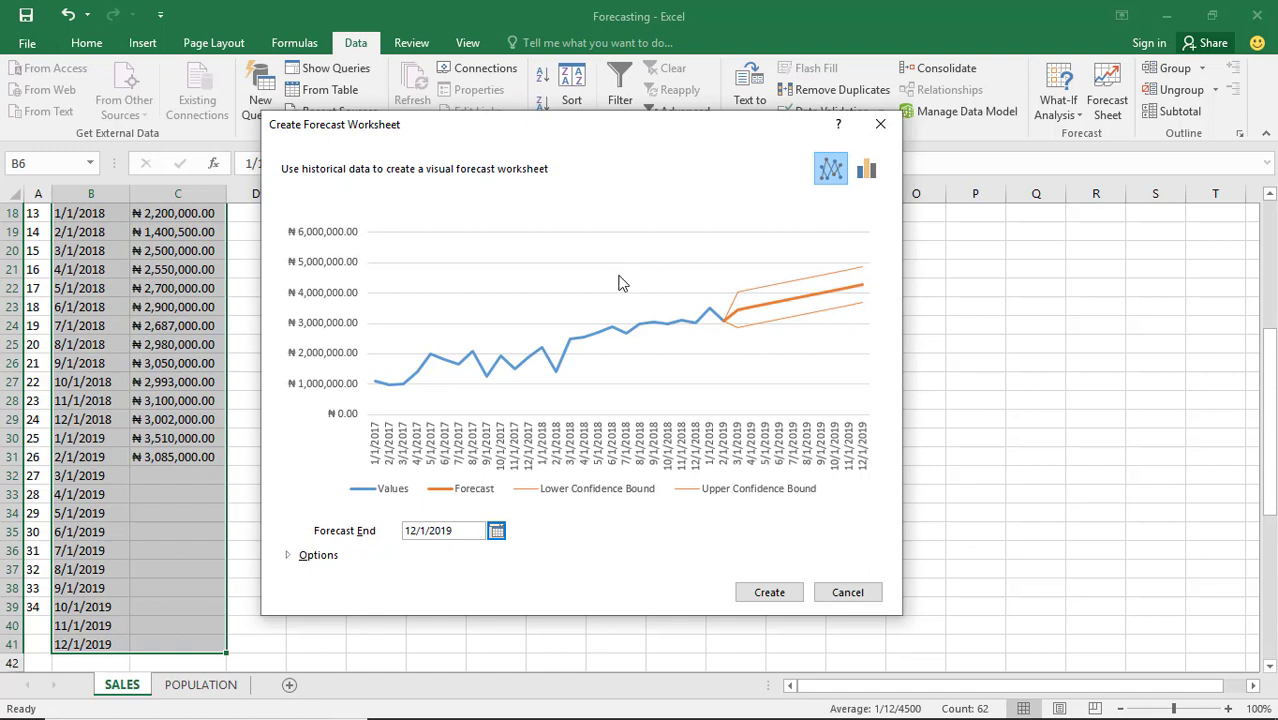
Step: Switch the forecast to a column chart and create the forecast worksheet
left_click(873, 176)
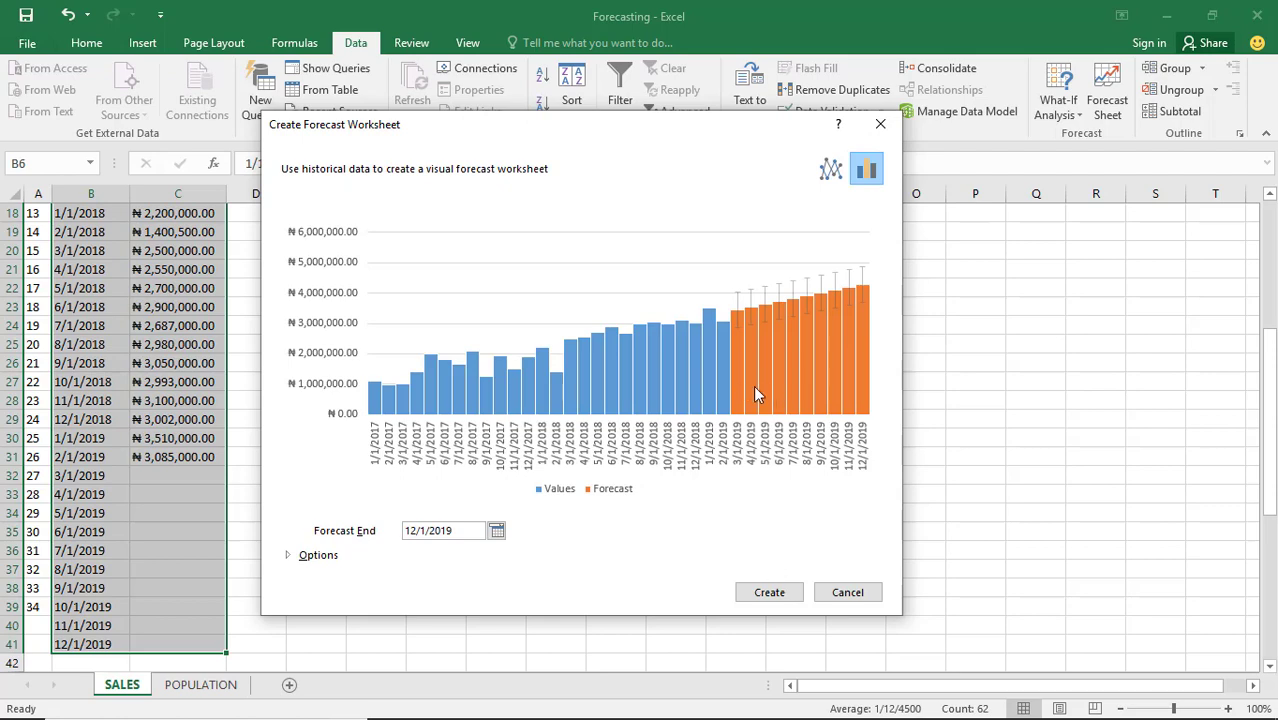
left_click(779, 592)
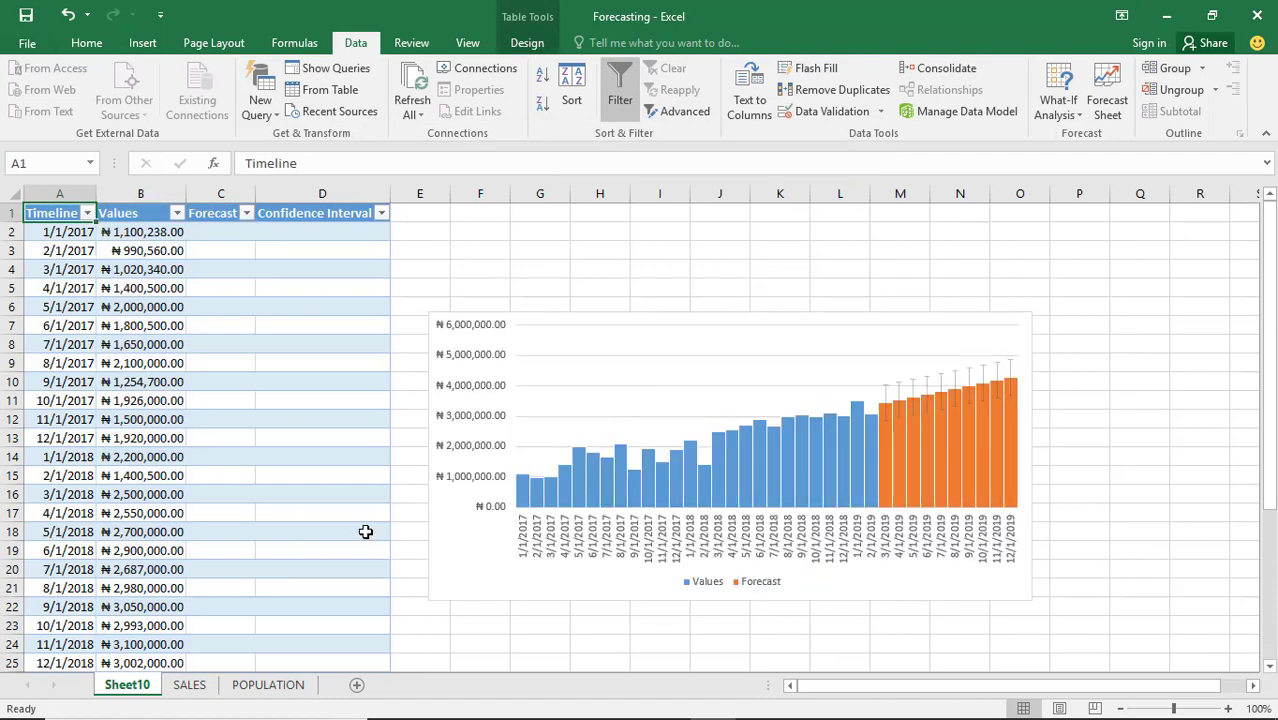
Step: Rename the new forecast worksheet as Sales Forecast
scroll(365, 531, "down", 6)
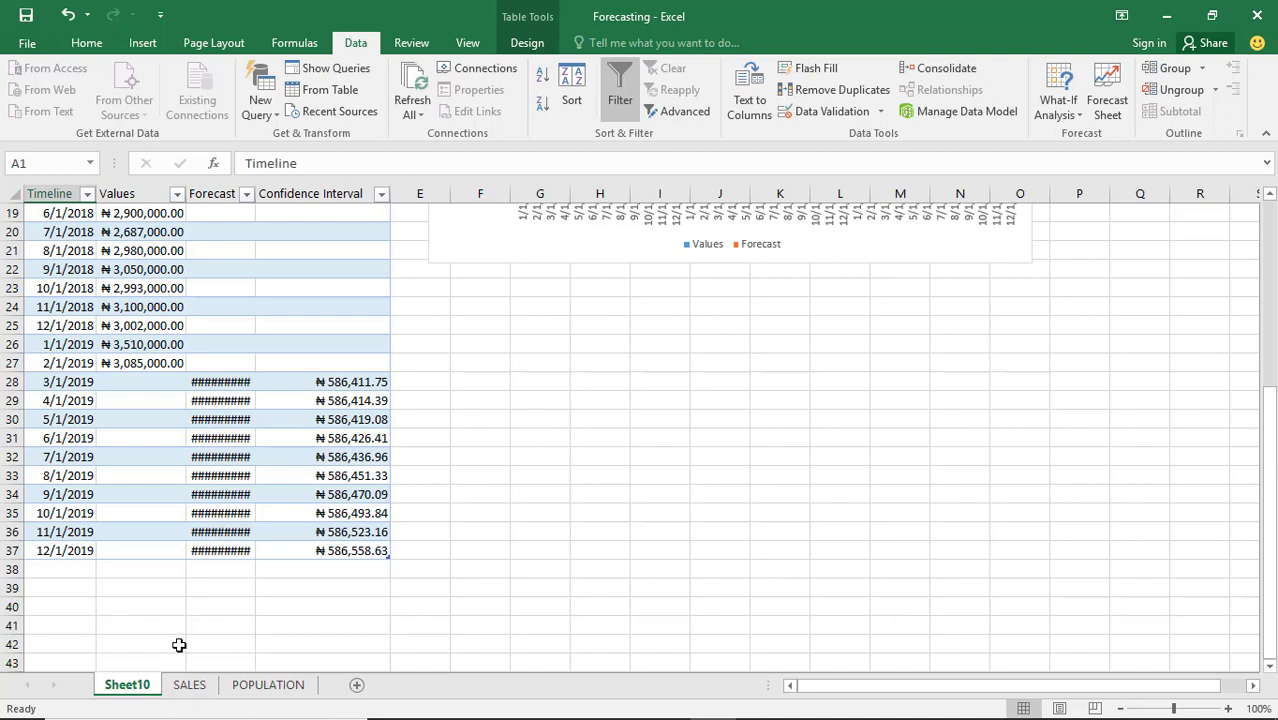
right_click(127, 686)
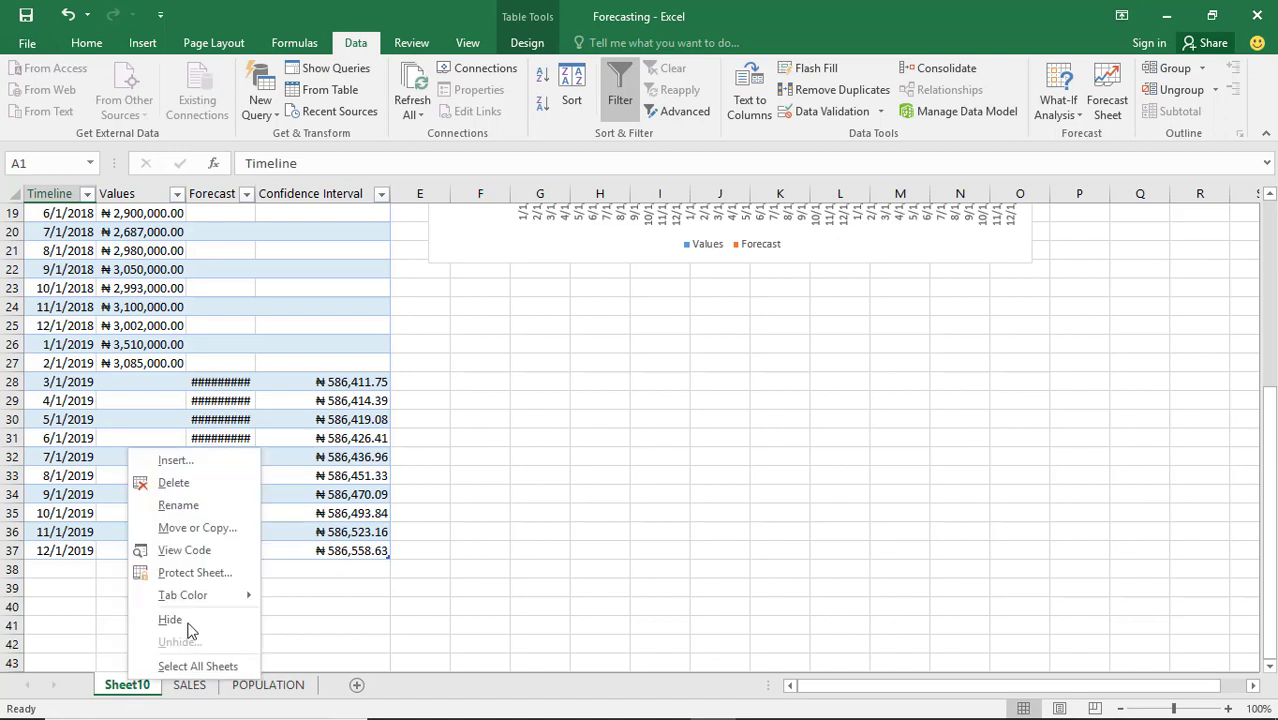
left_click(178, 505)
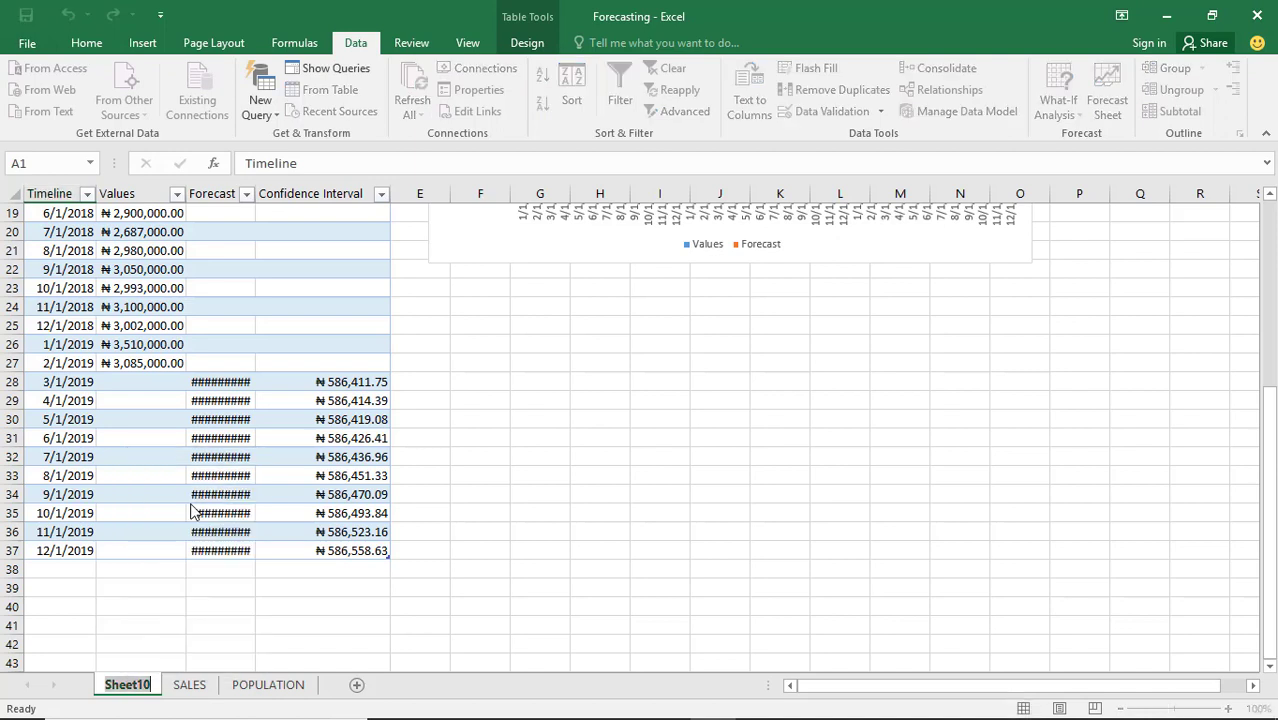
type("Sa")
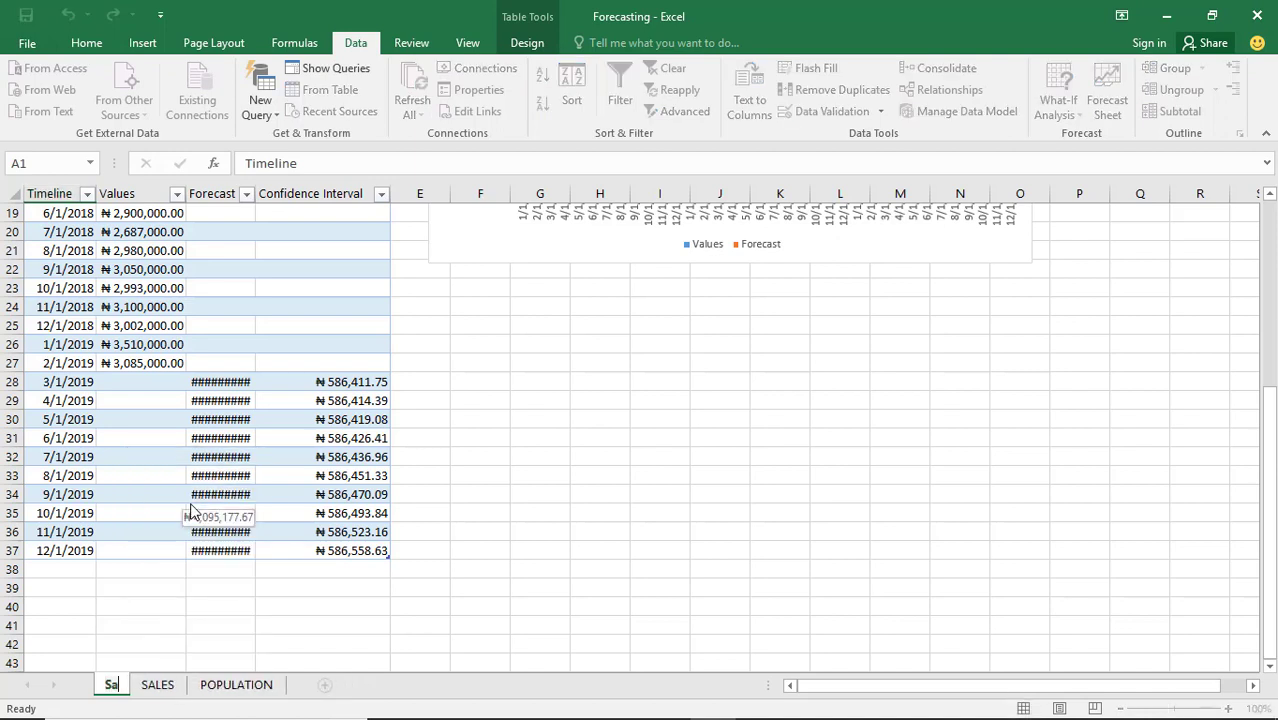
type("les")
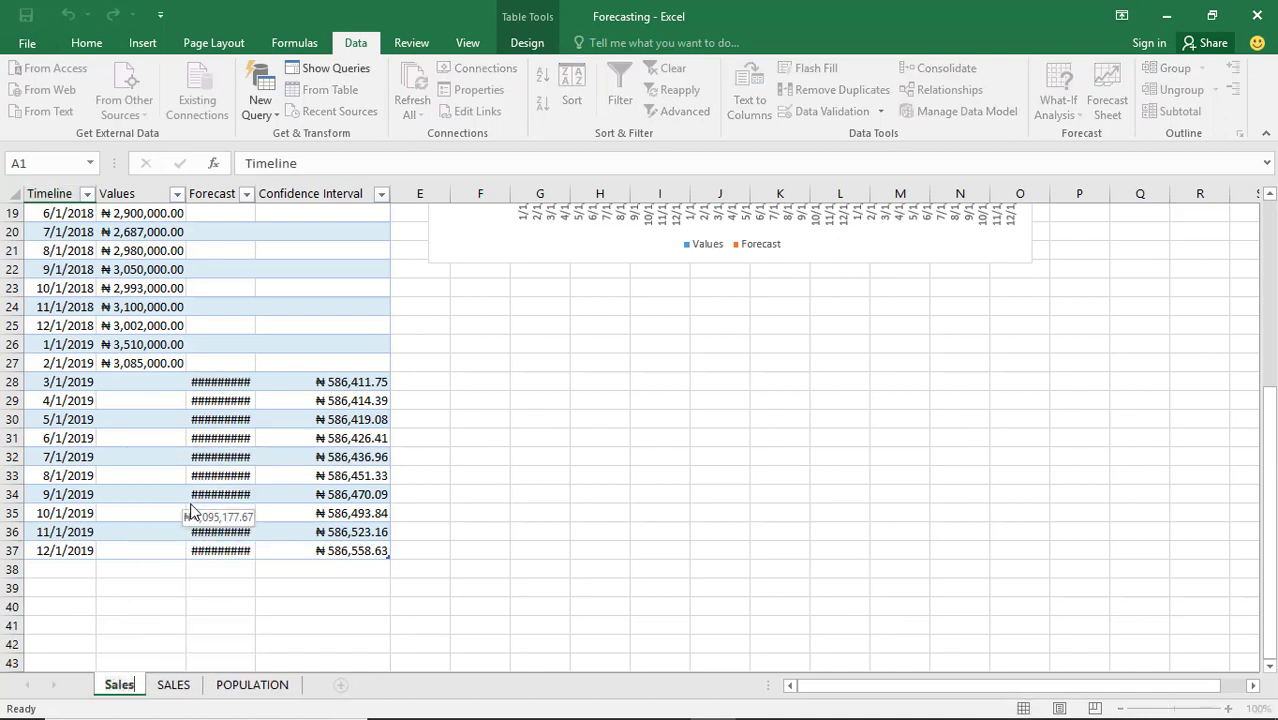
type(" Forecast")
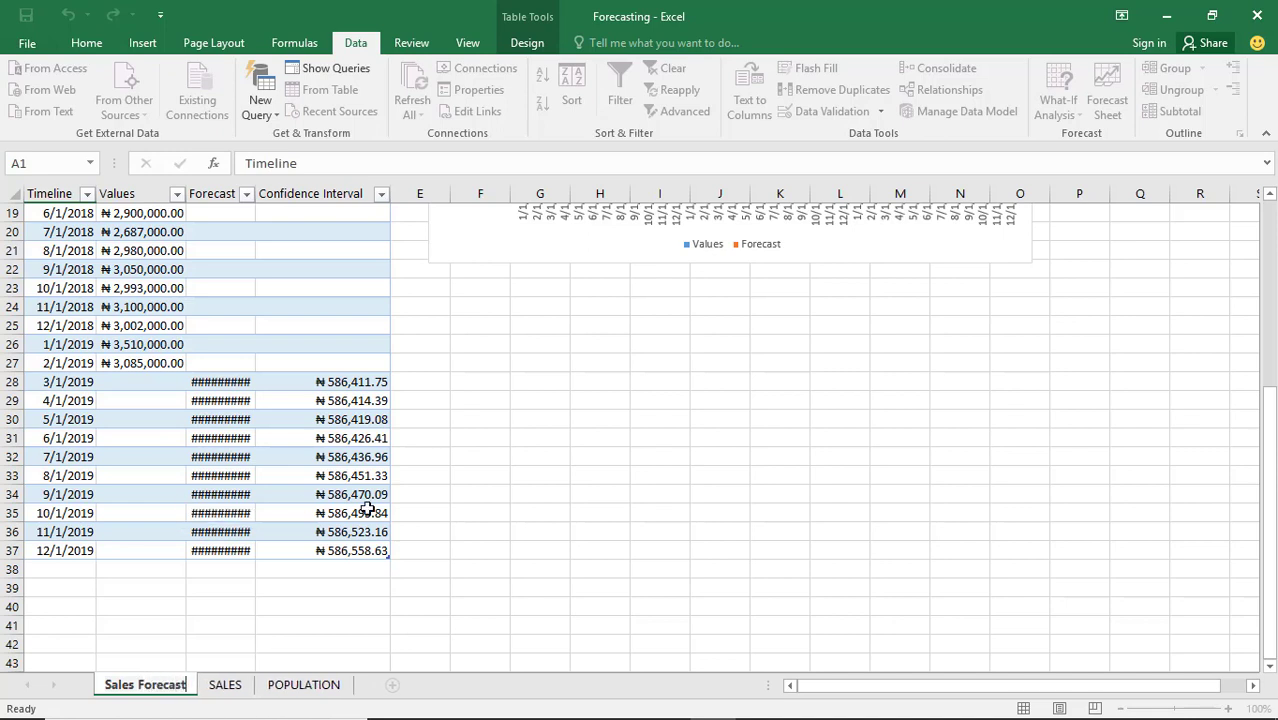
left_click(412, 513)
Step: Examine the forecast rows in A28:D37, going through the monthly dates from 3/1/2019 to 12/1/2019
scroll(261, 377, "up", 3)
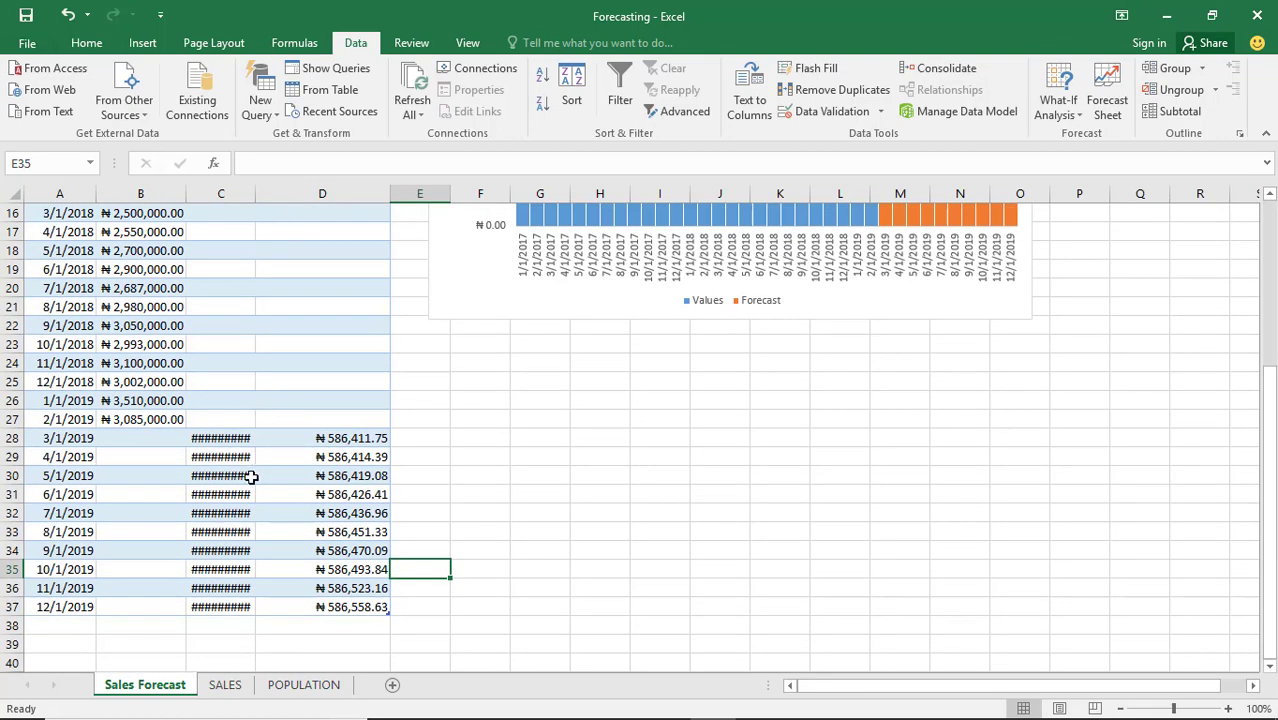
left_click_drag(52, 440, 337, 610)
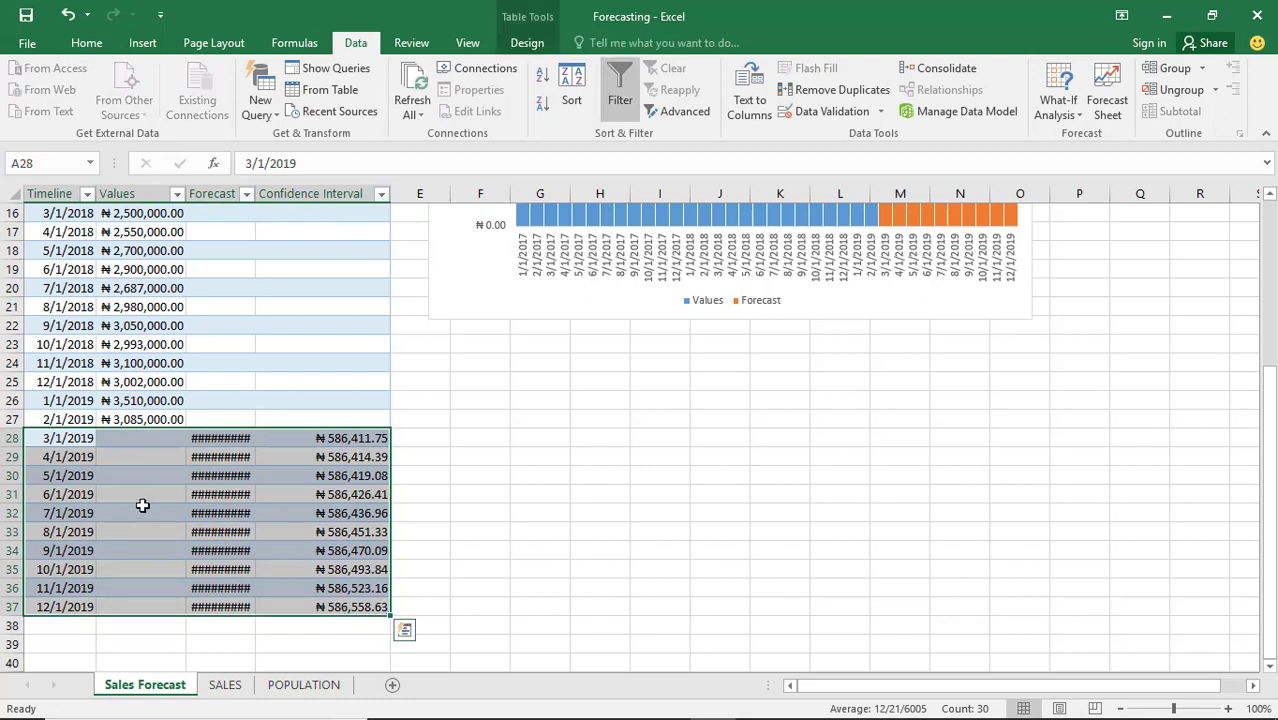
left_click(78, 456)
left_click(49, 440)
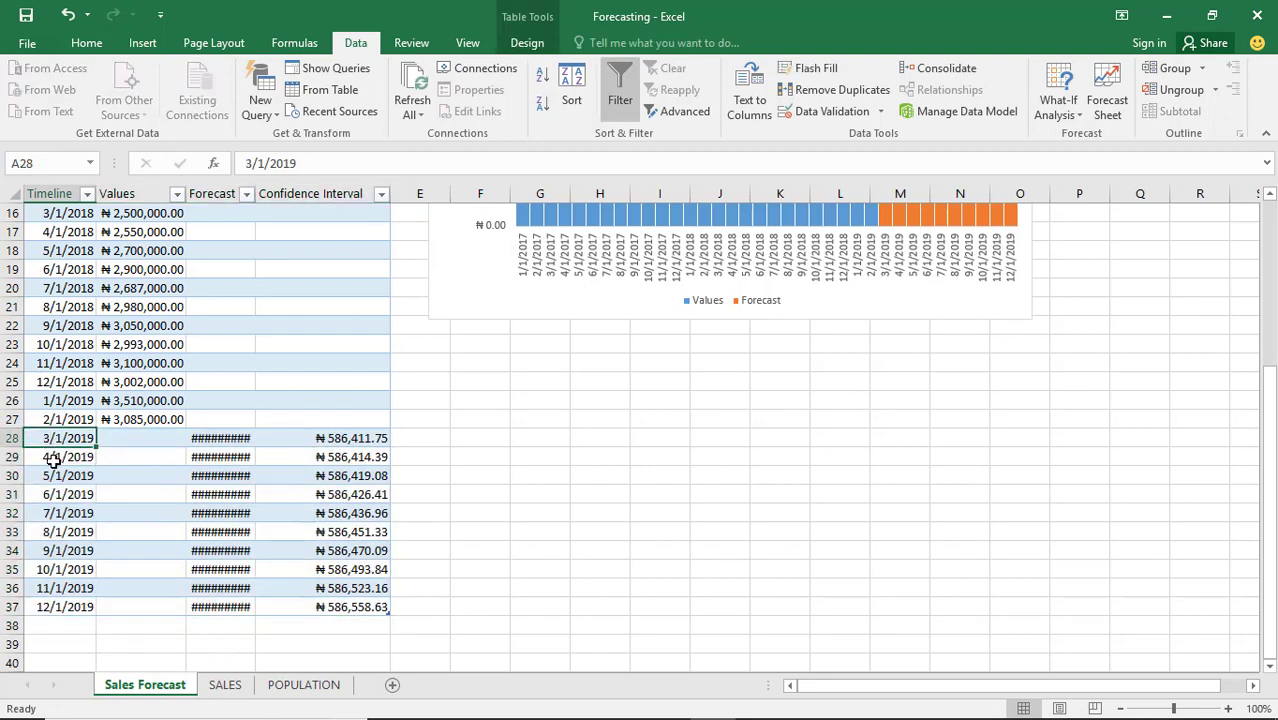
left_click(54, 461)
left_click(60, 476)
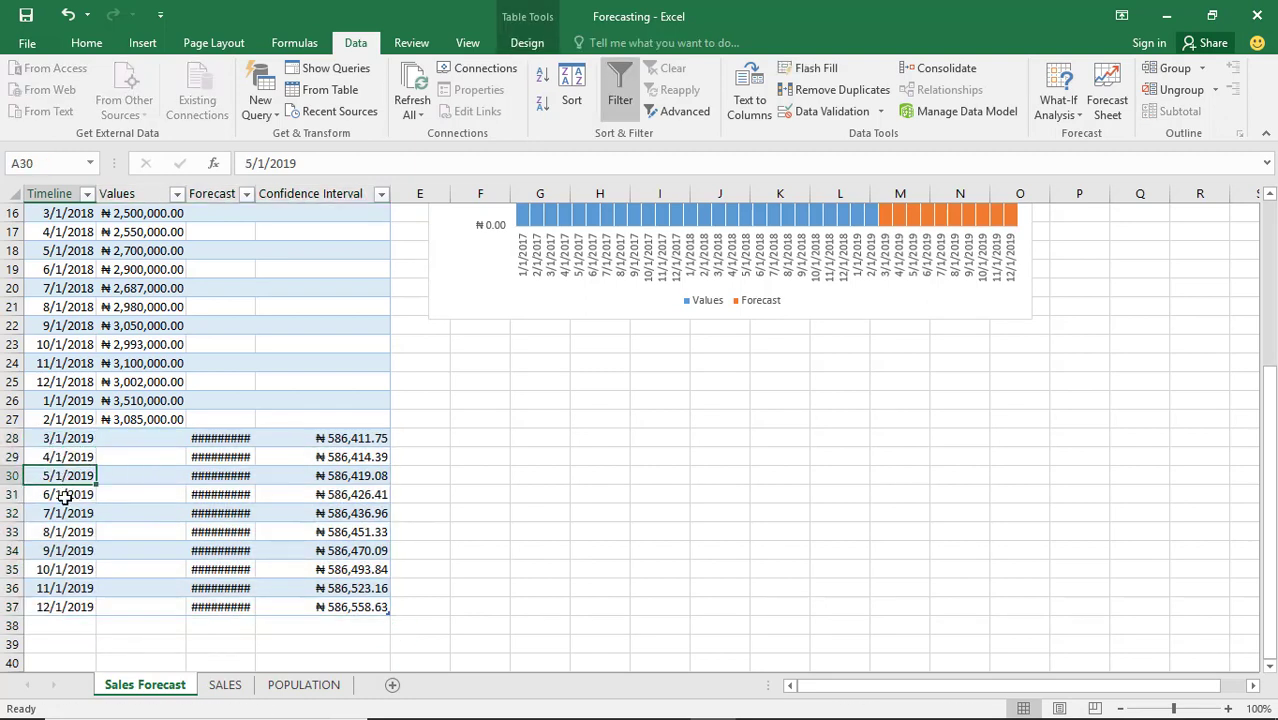
left_click(62, 494)
left_click(63, 513)
left_click(63, 536)
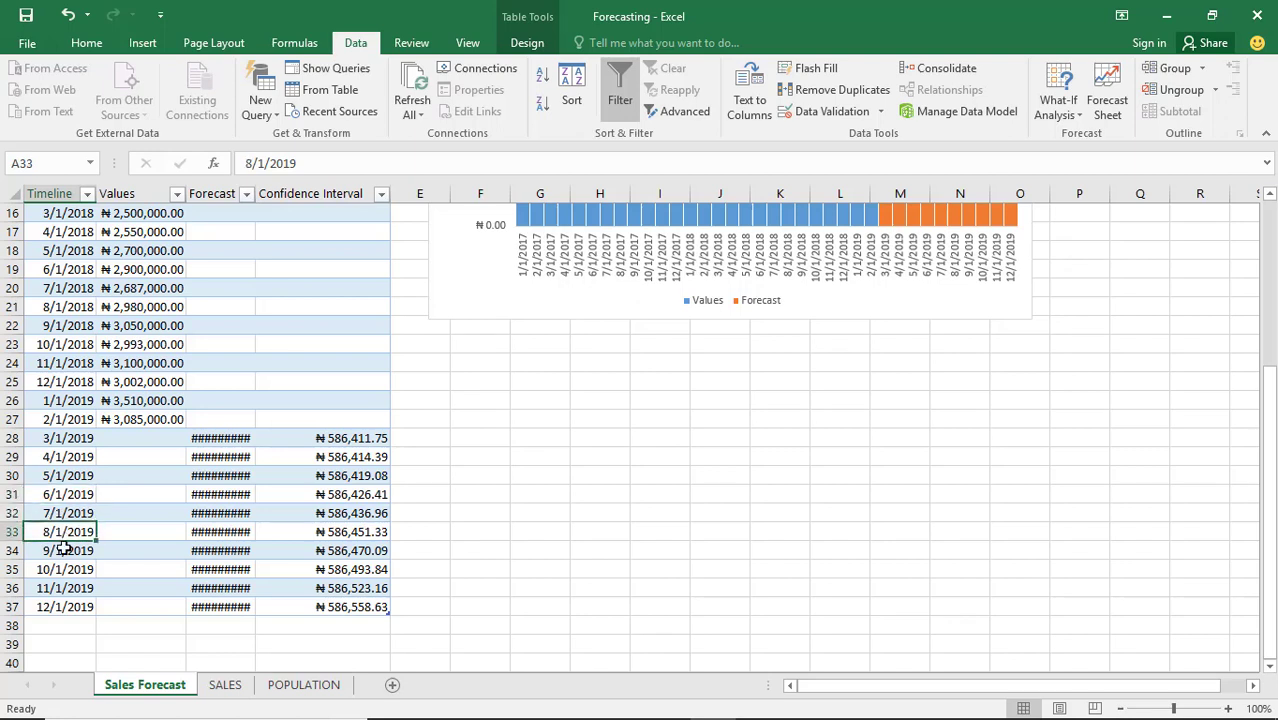
left_click(63, 551)
left_click(63, 568)
left_click(63, 588)
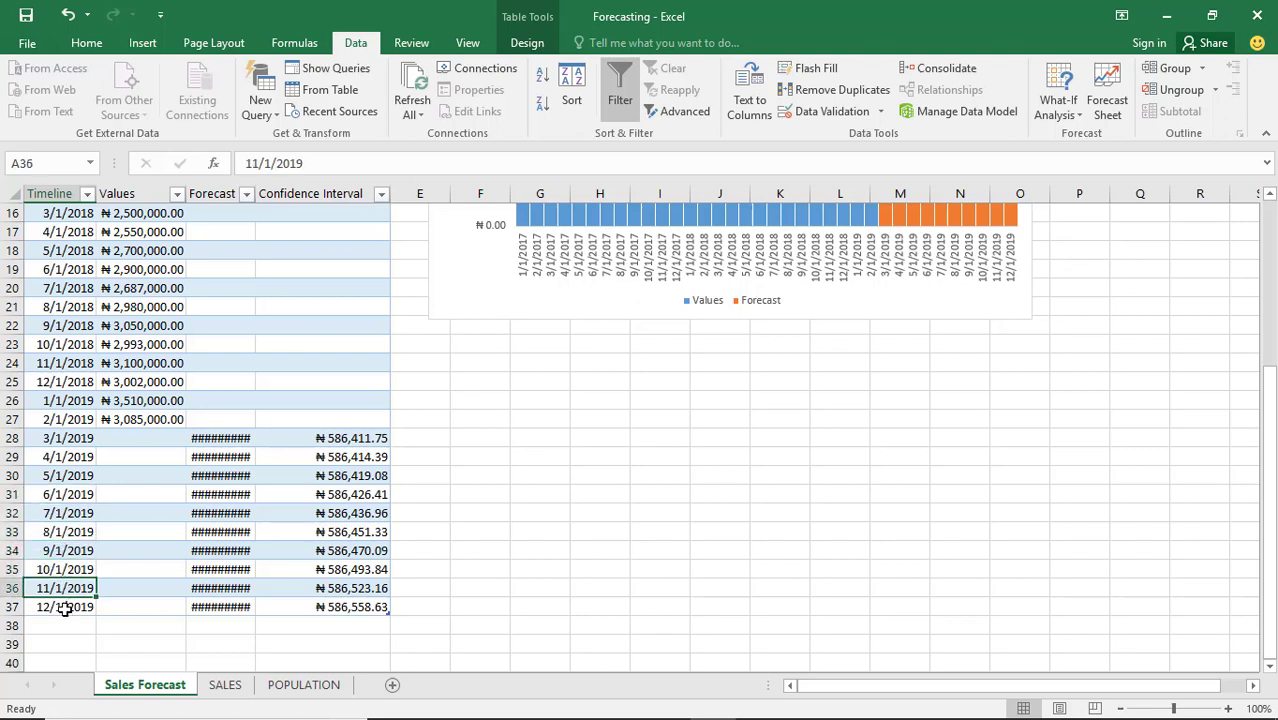
left_click(63, 606)
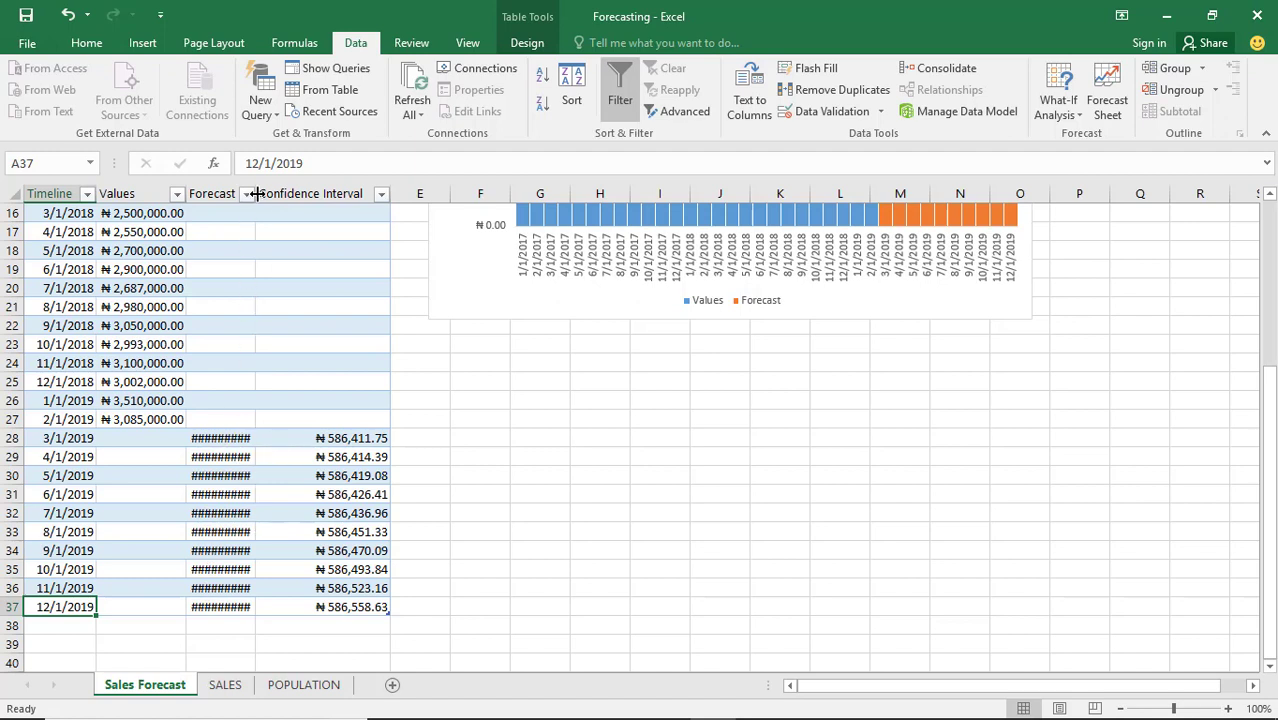
Step: Widen the Forecast column to fit its values and review the monthly sales forecasts in C28:C37
left_click_drag(256, 193, 256, 193)
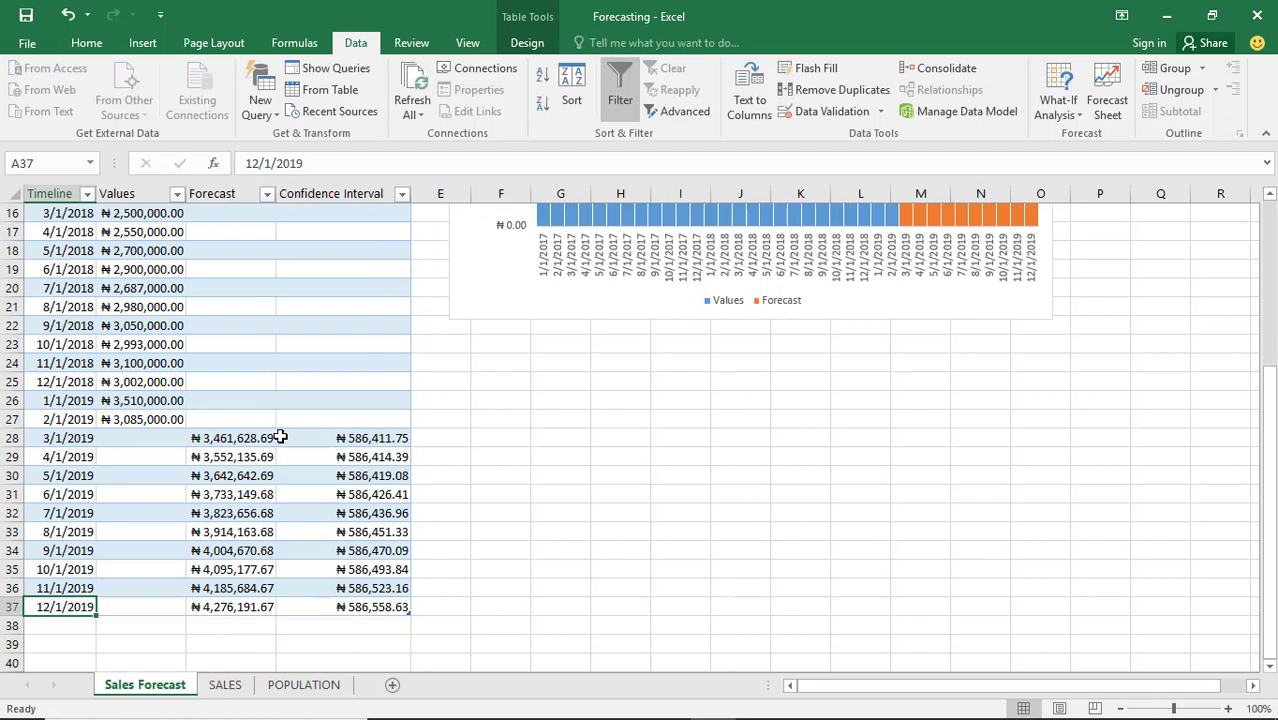
left_click(218, 440)
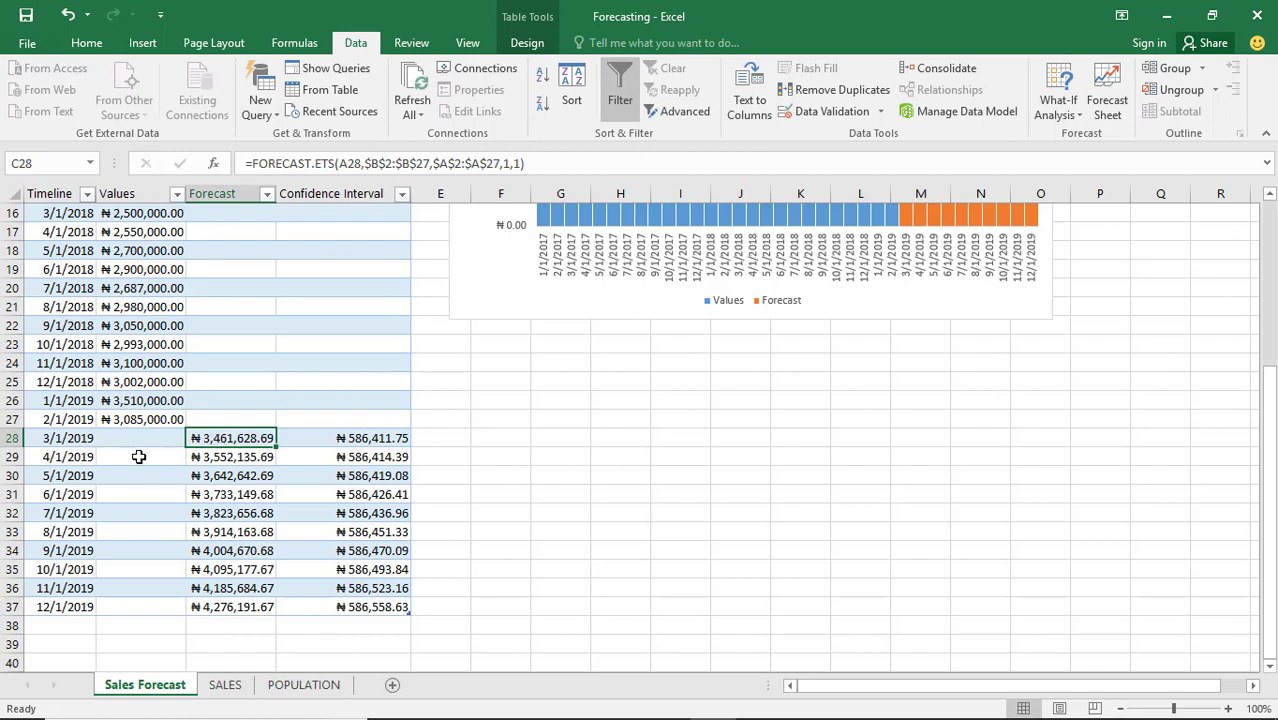
left_click(224, 457)
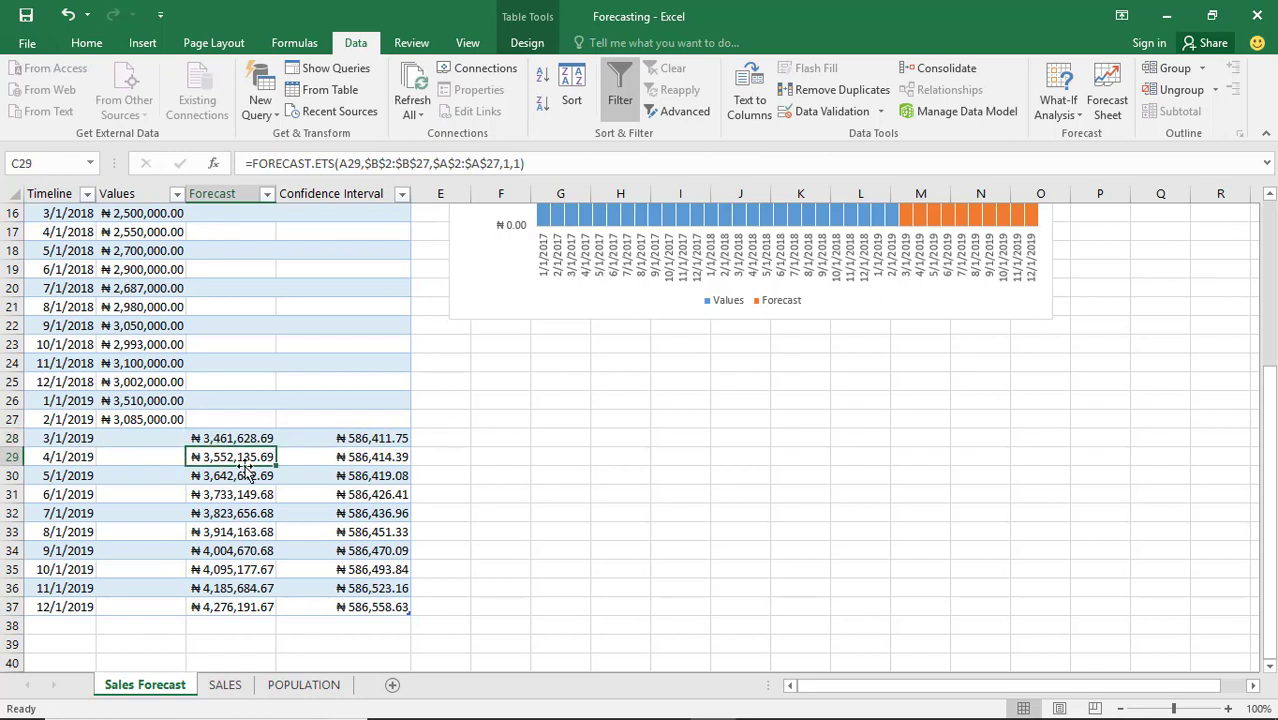
left_click(251, 476)
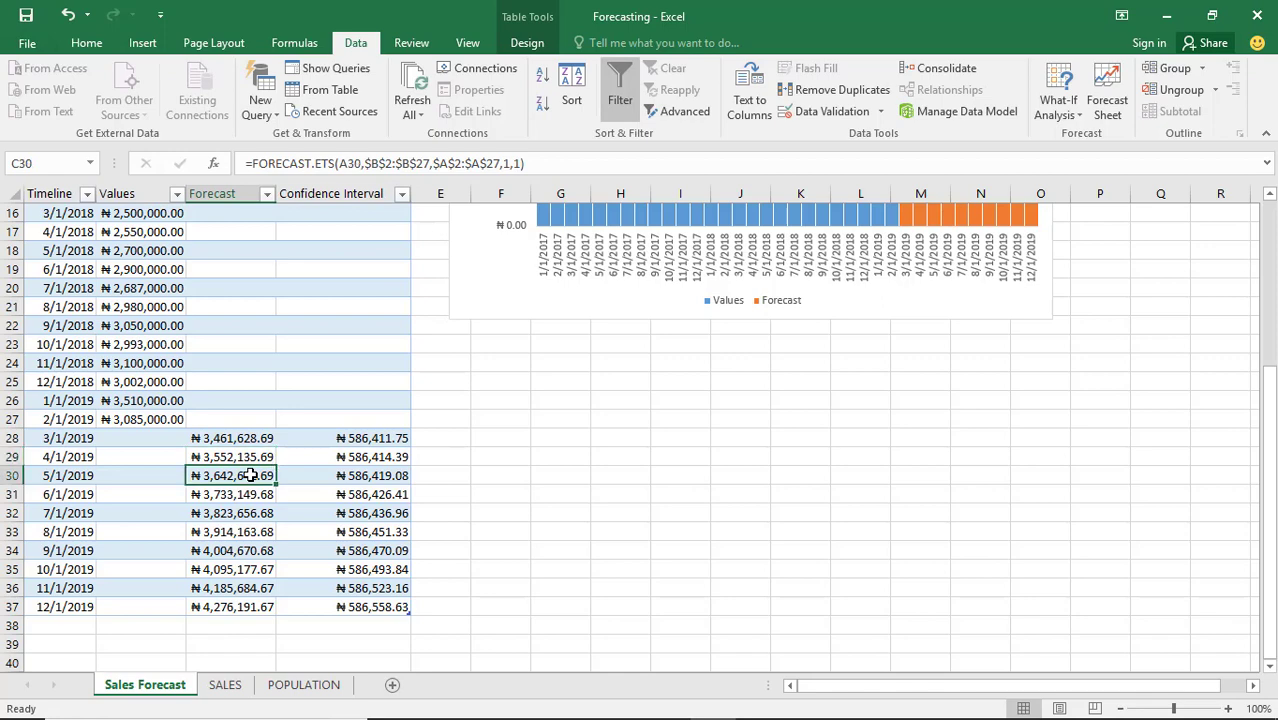
left_click(232, 607)
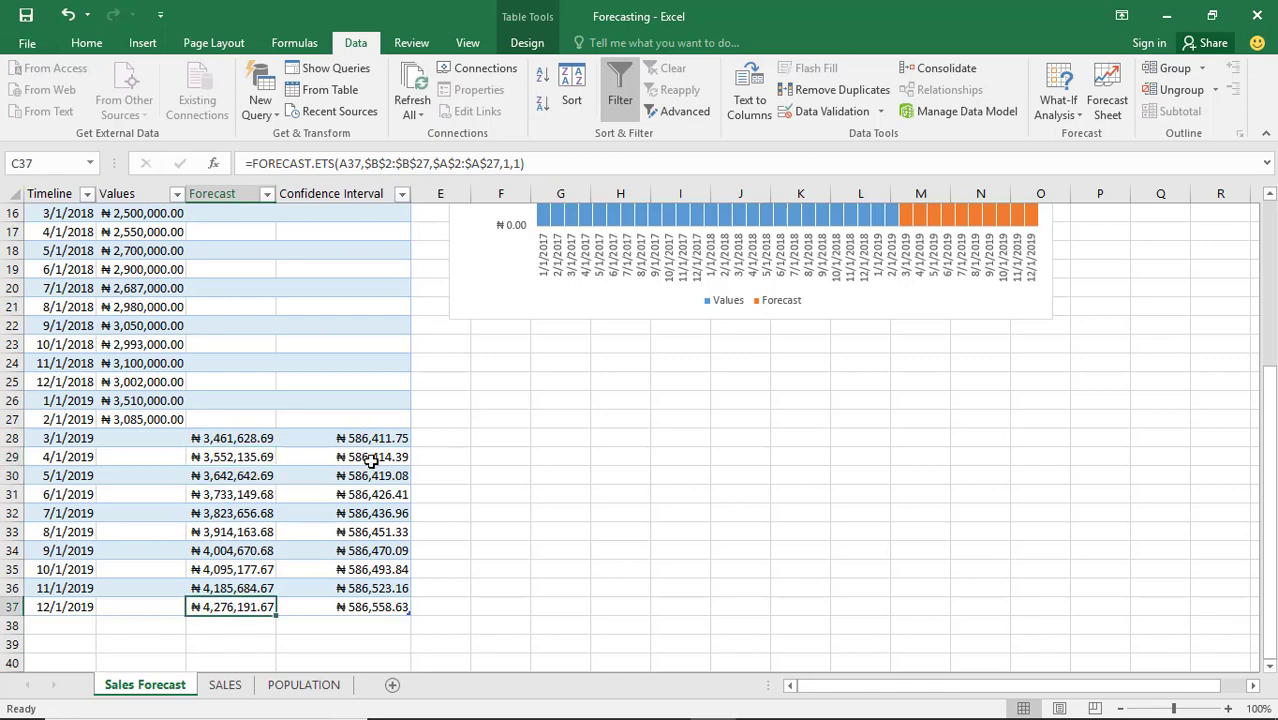
scroll(370, 440, "up", 2)
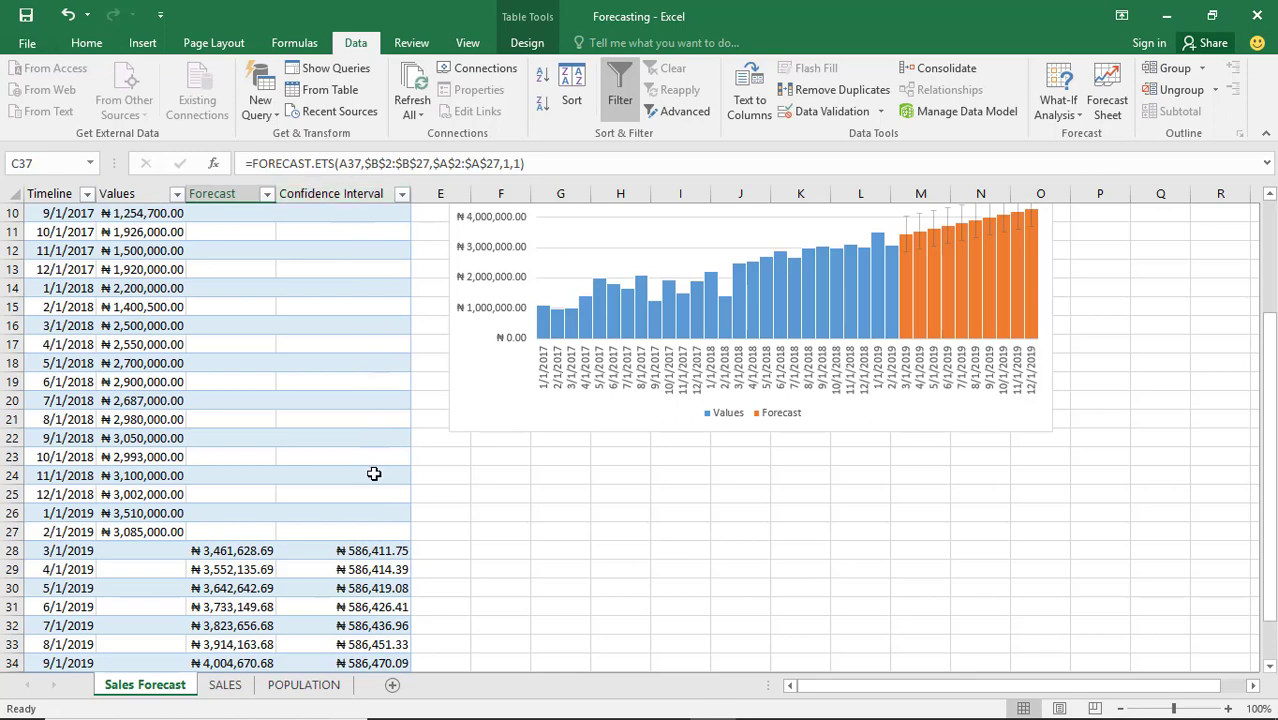
scroll(372, 474, "down", 2)
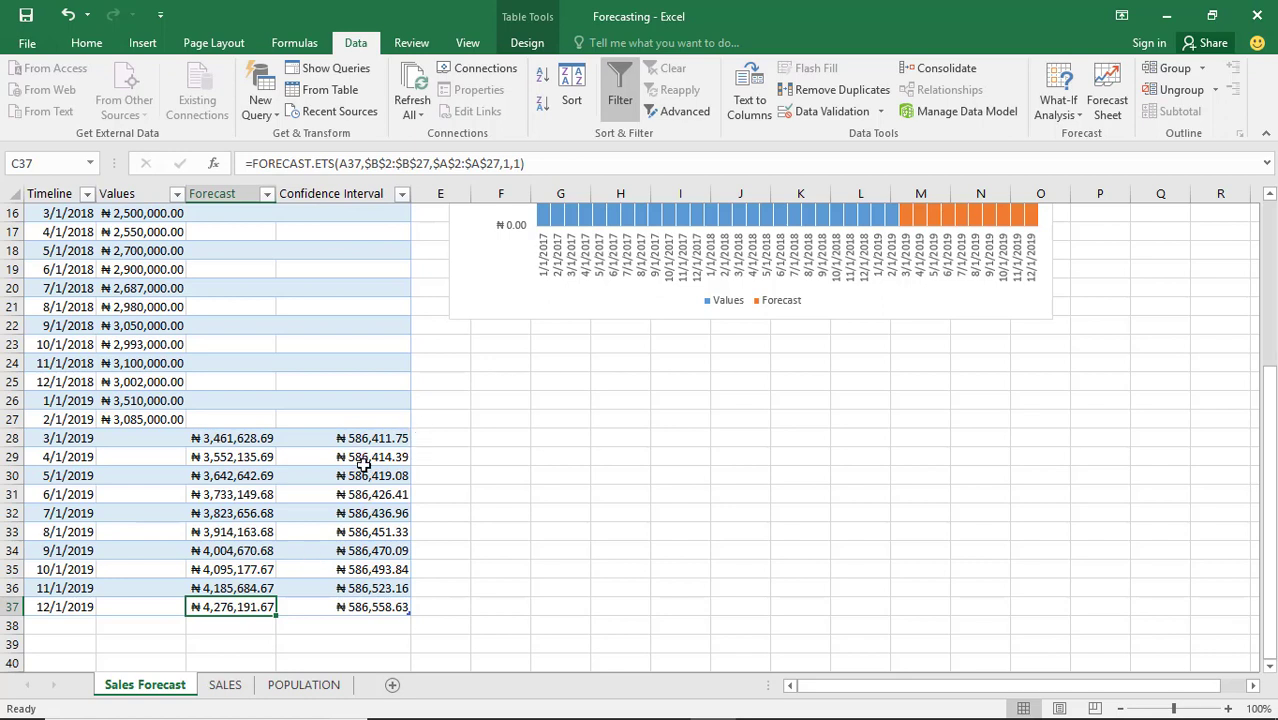
left_click(232, 195)
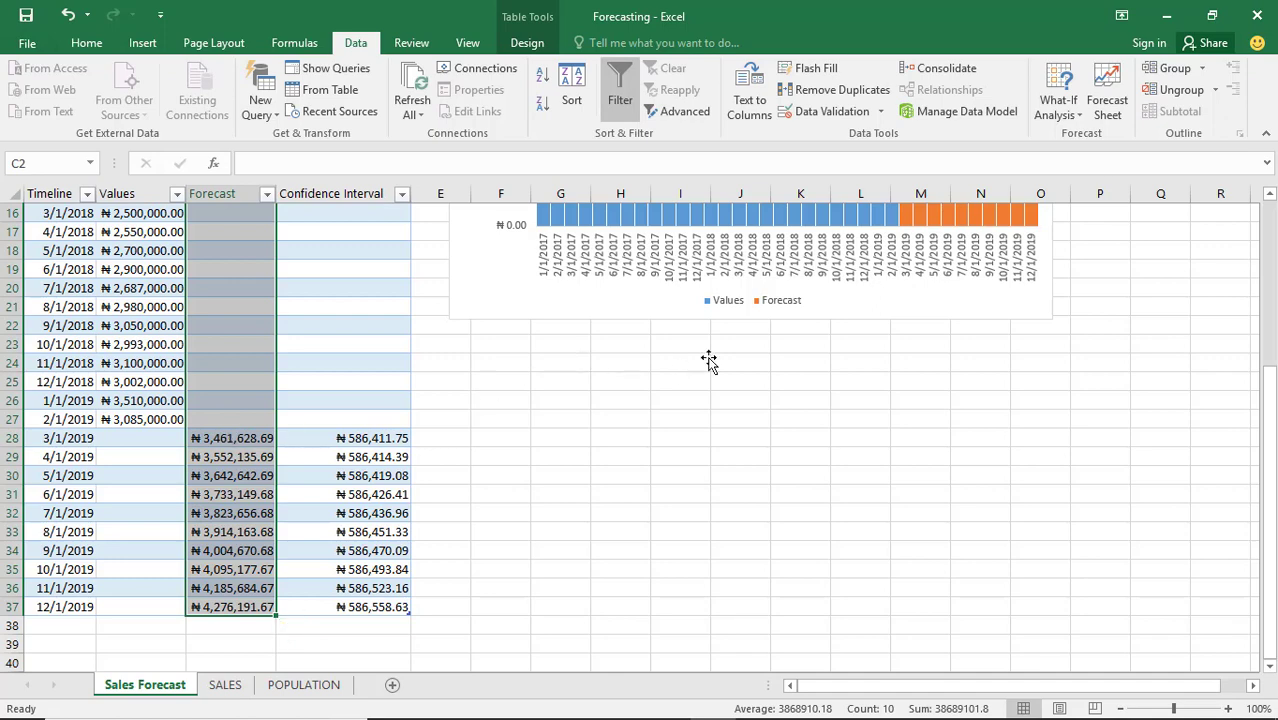
Step: Examine the Values and Forecast series in the sales forecast column chart
scroll(708, 360, "up", 4)
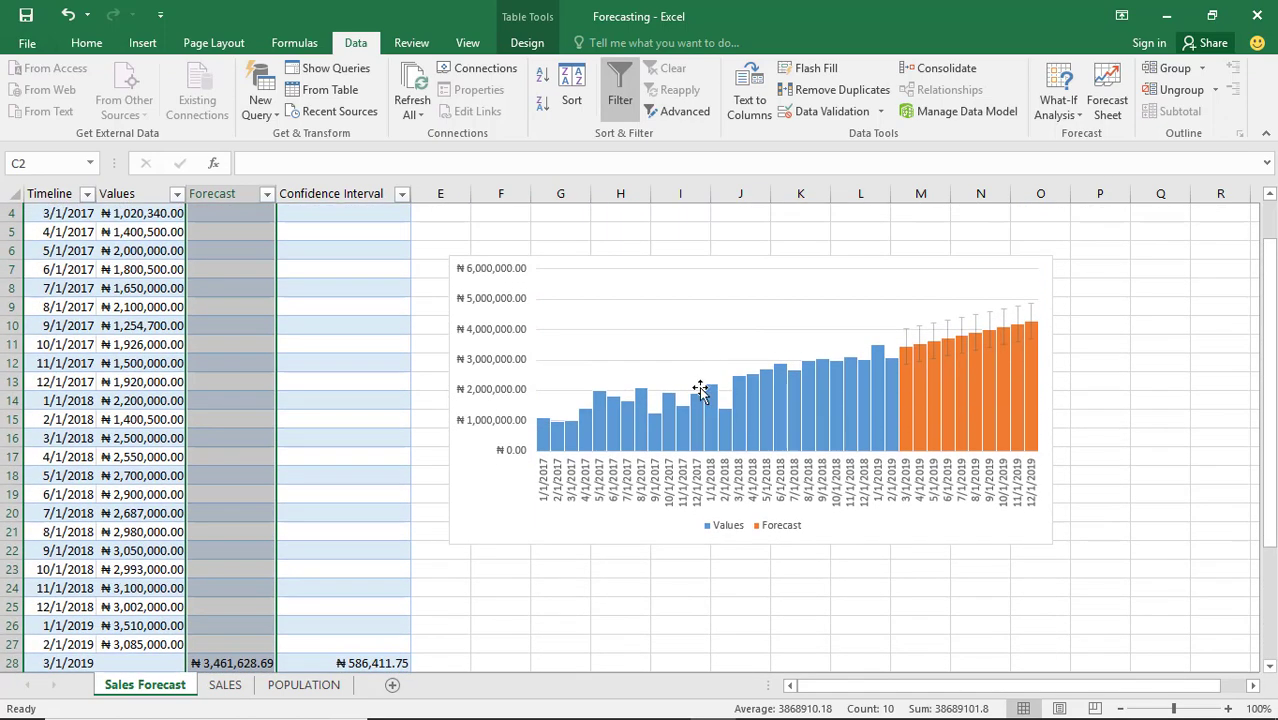
left_click(736, 373)
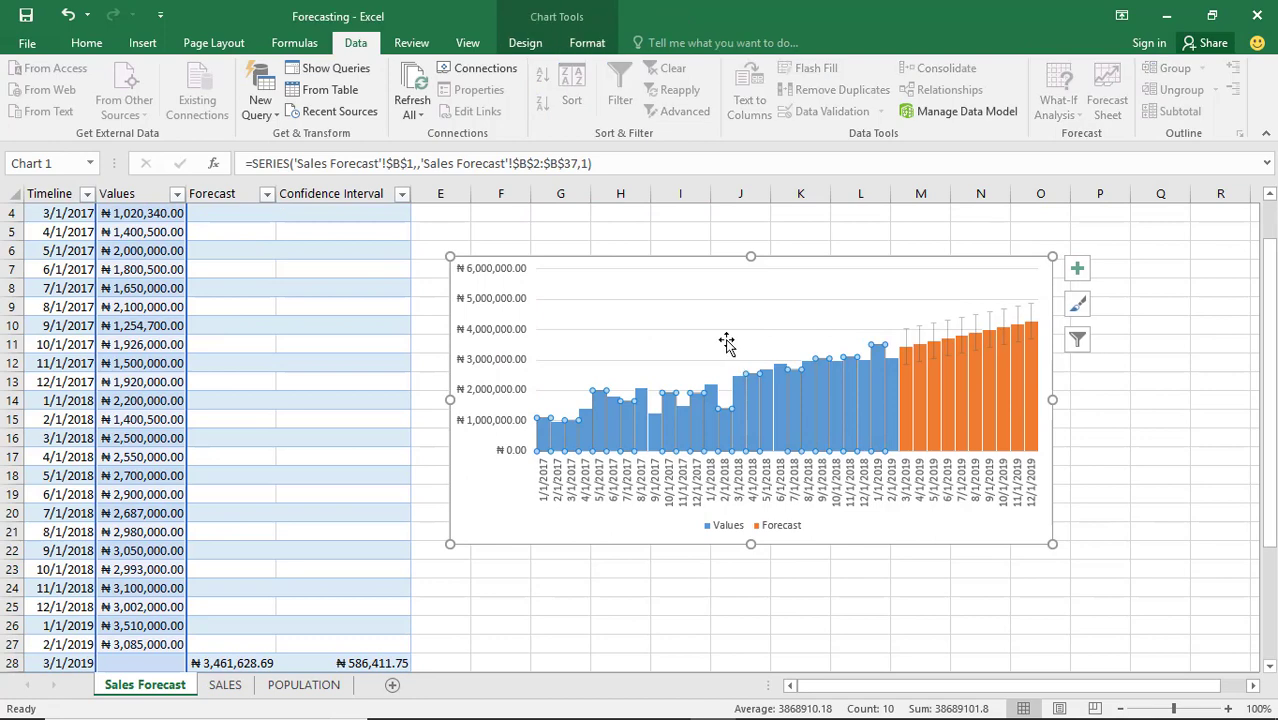
left_click(1144, 360)
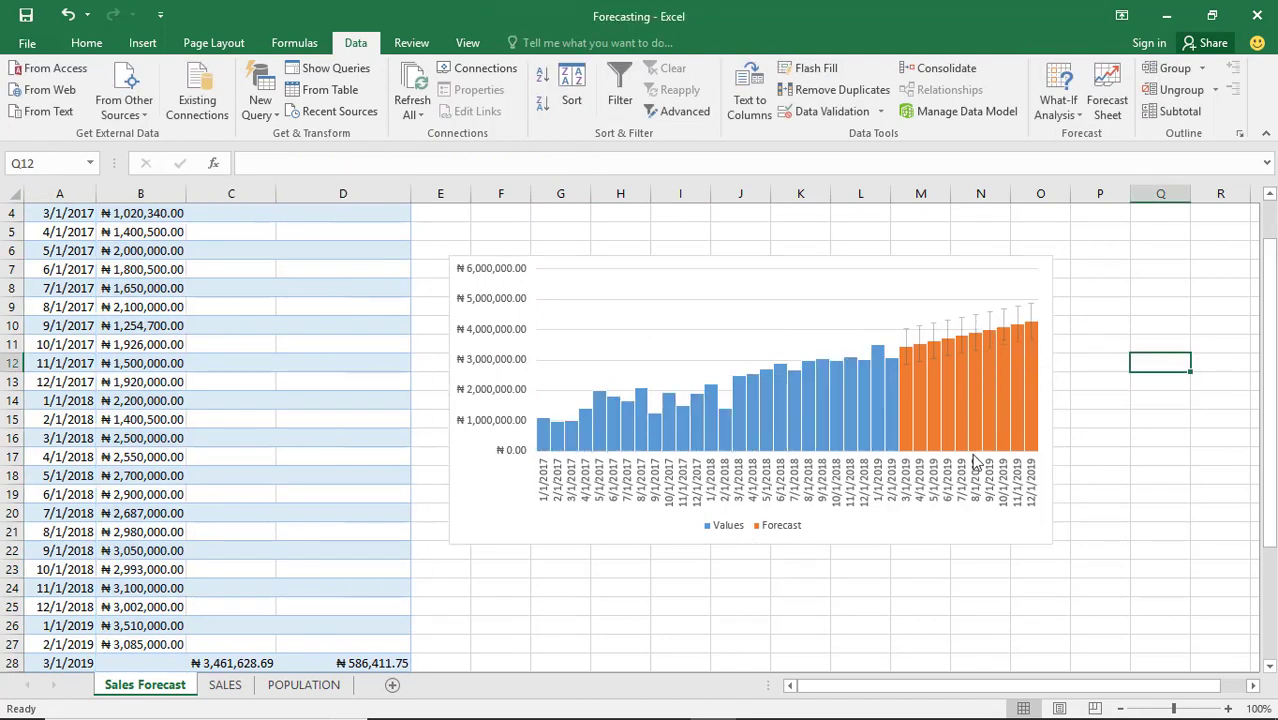
left_click(911, 442)
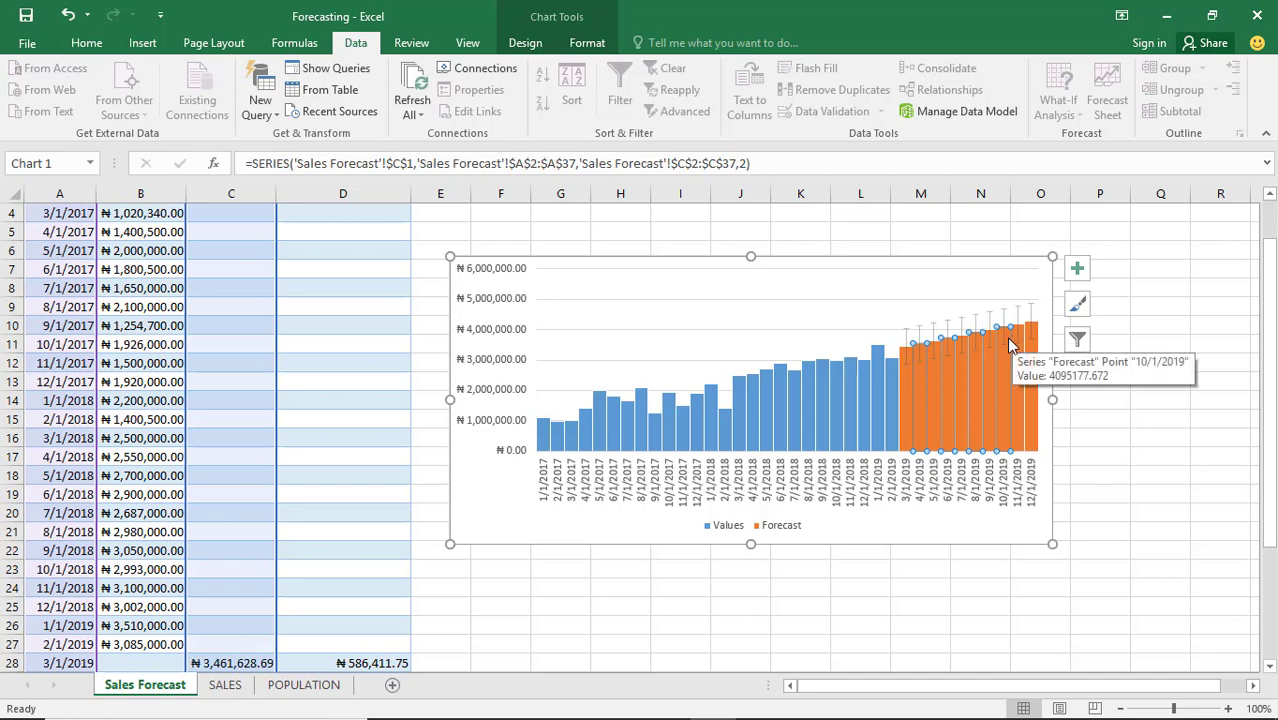
left_click(587, 44)
left_click(526, 44)
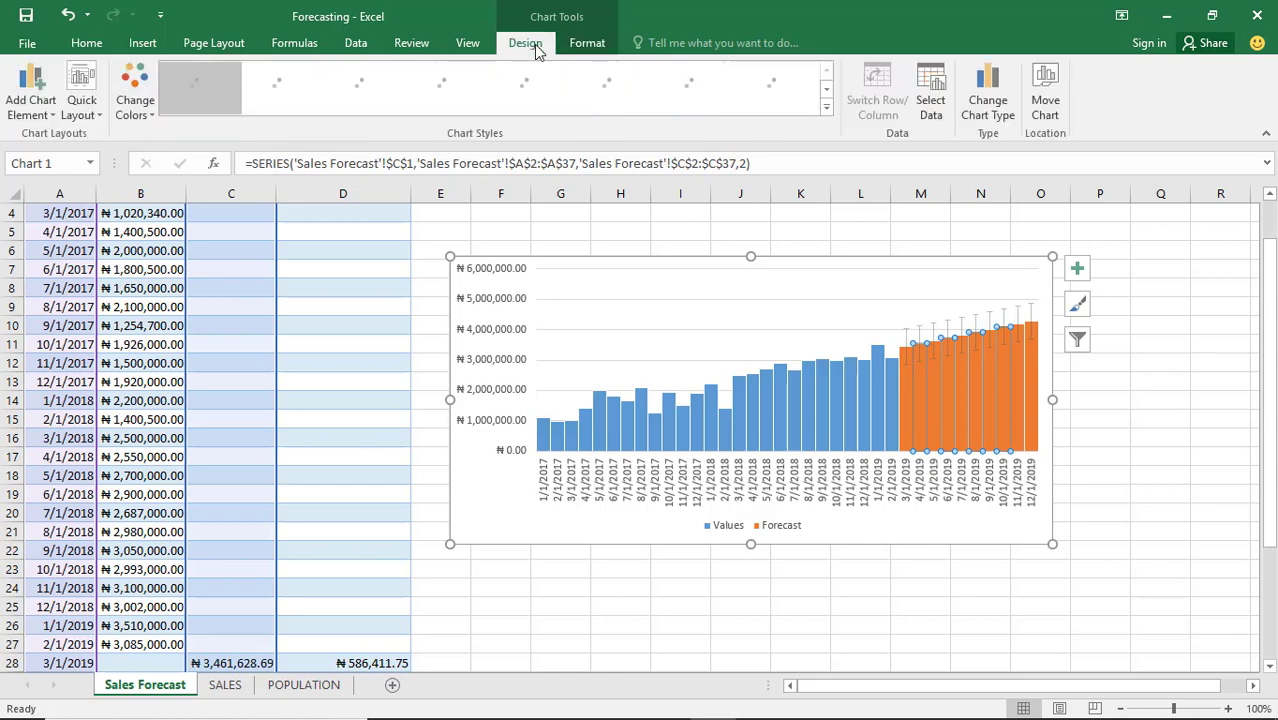
left_click(985, 104)
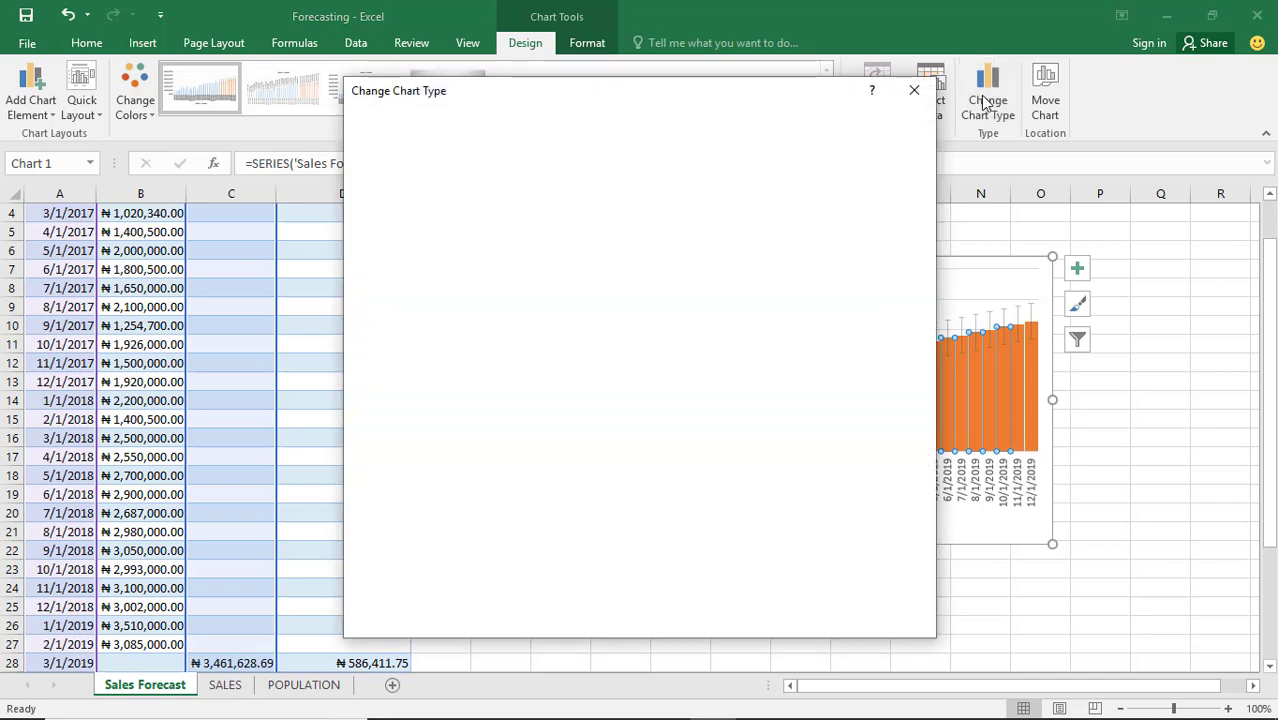
left_click(422, 223)
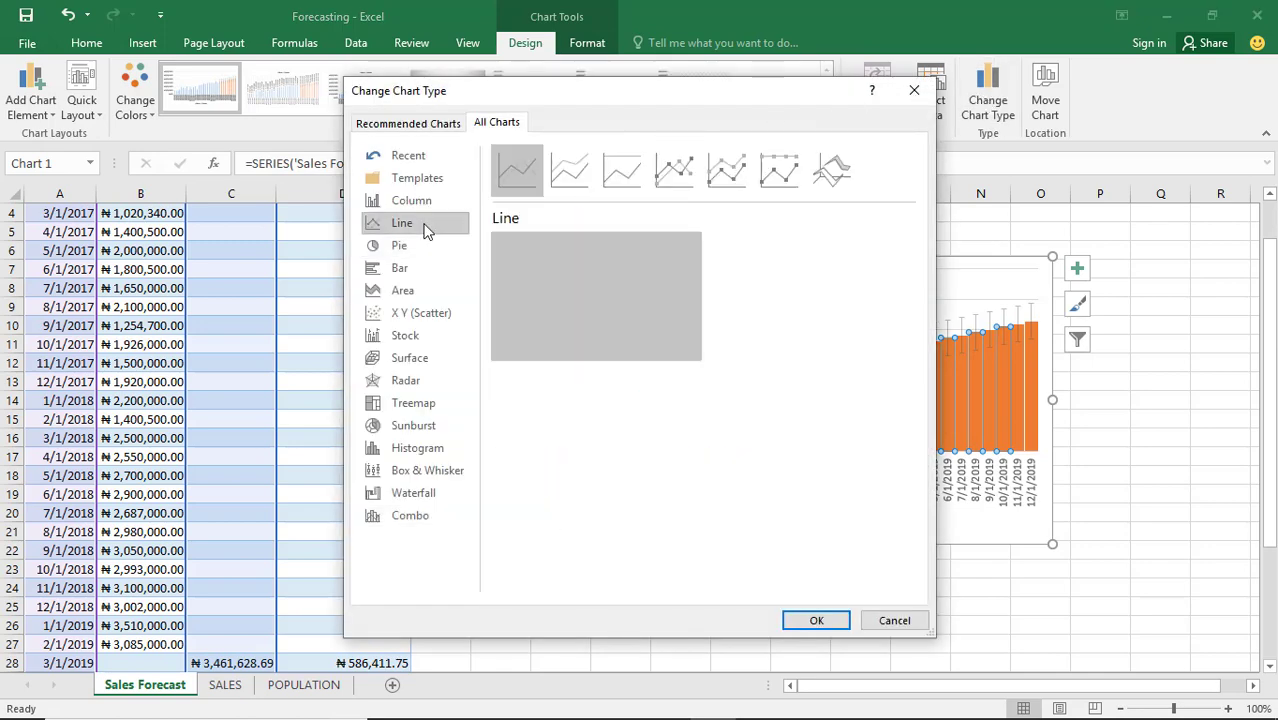
mouse_move(505, 258)
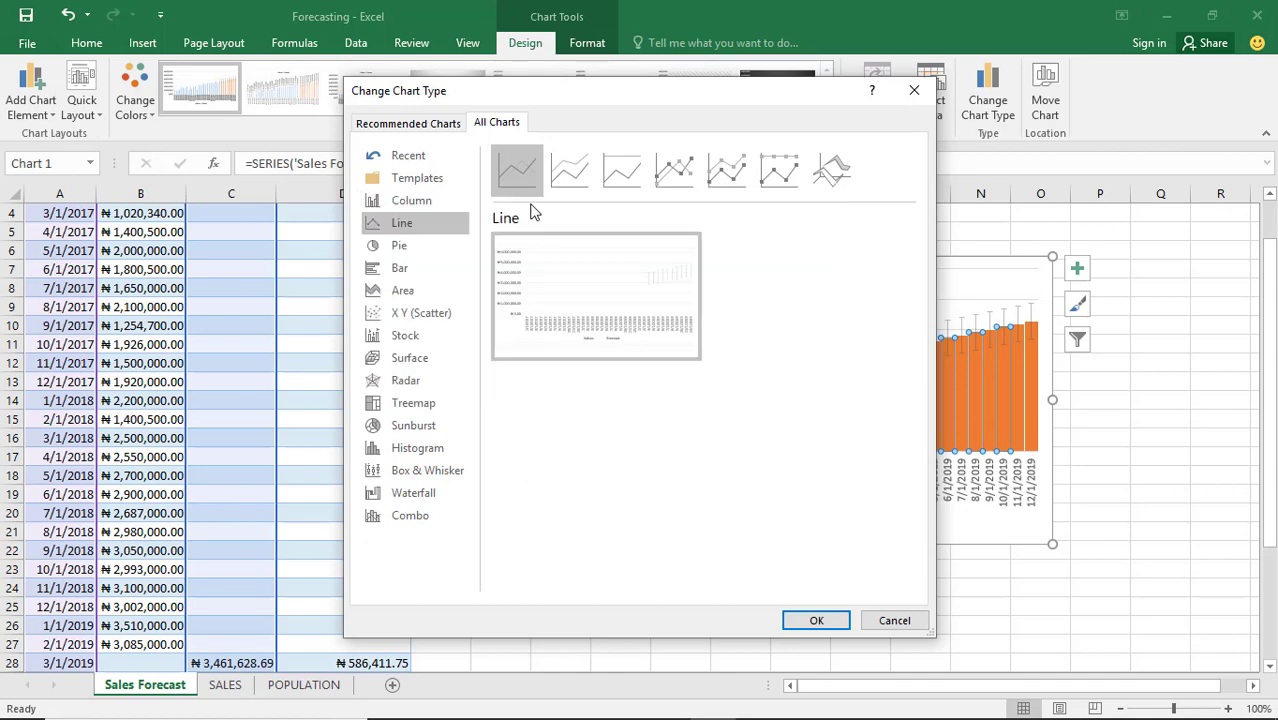
left_click(893, 621)
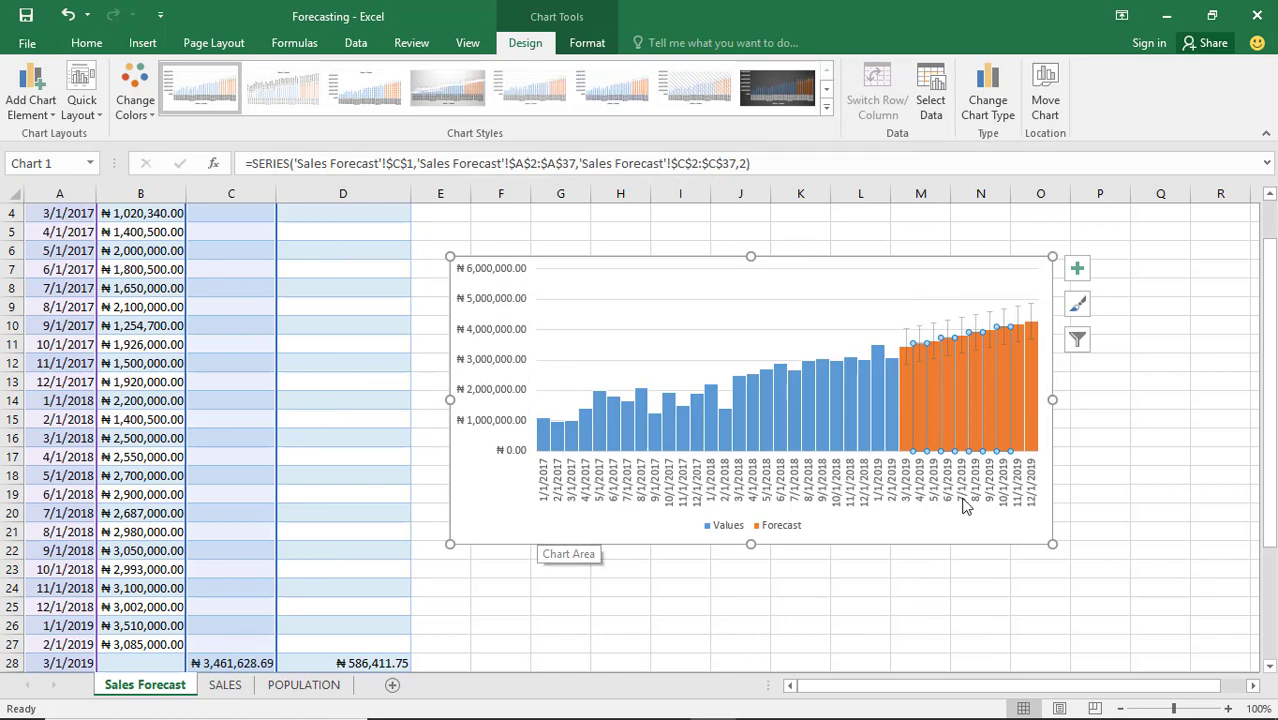
Step: Open the POPULATION sheet and examine the Nigeria population data by year in B6:C22
left_click(305, 686)
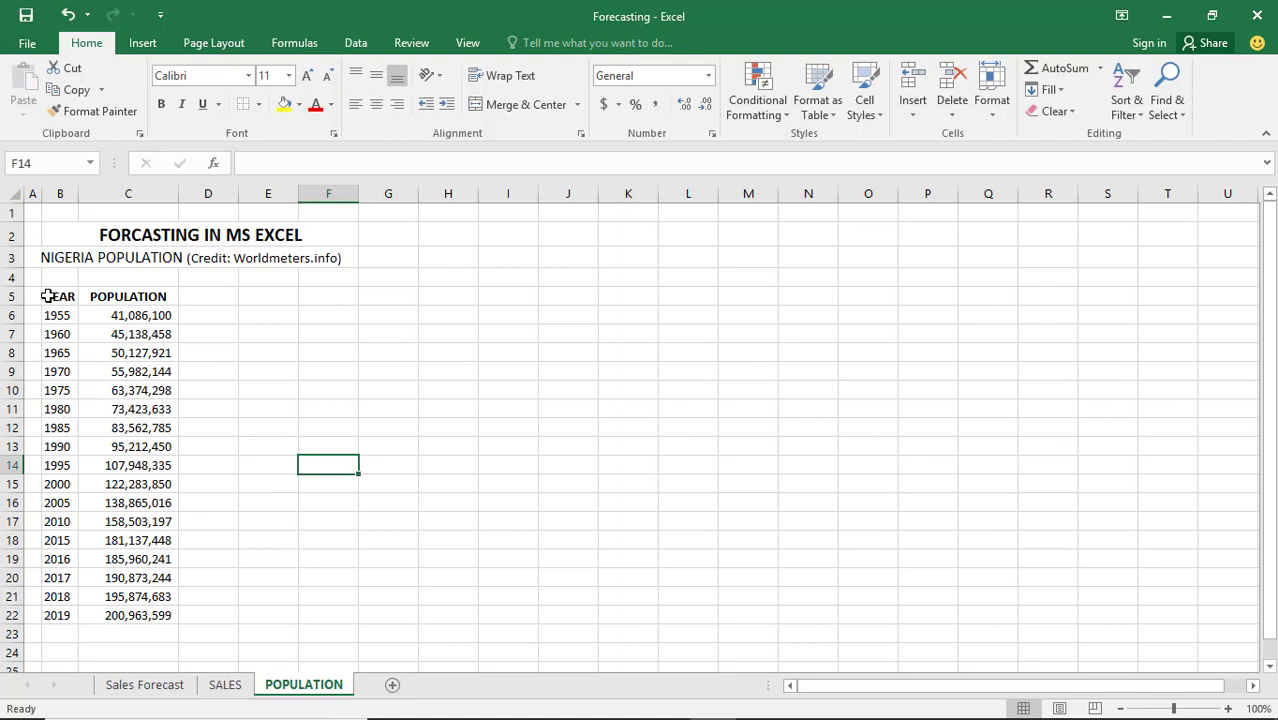
left_click(143, 613)
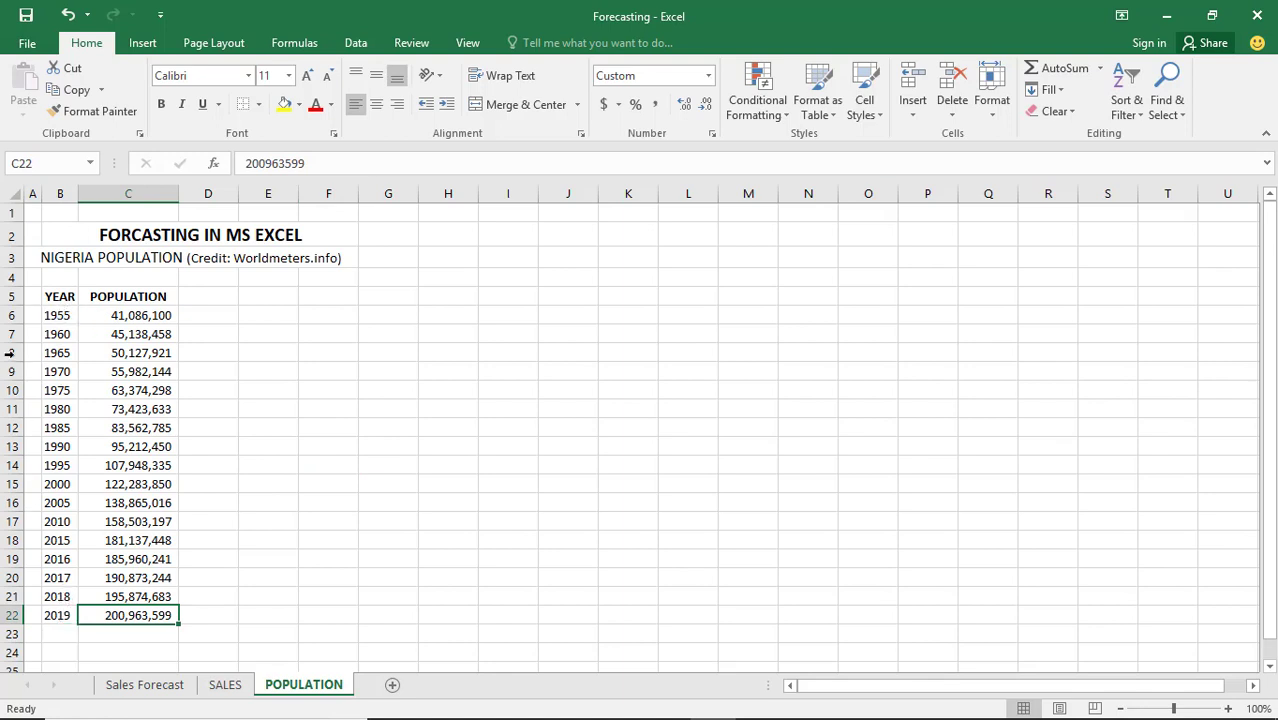
left_click(61, 316)
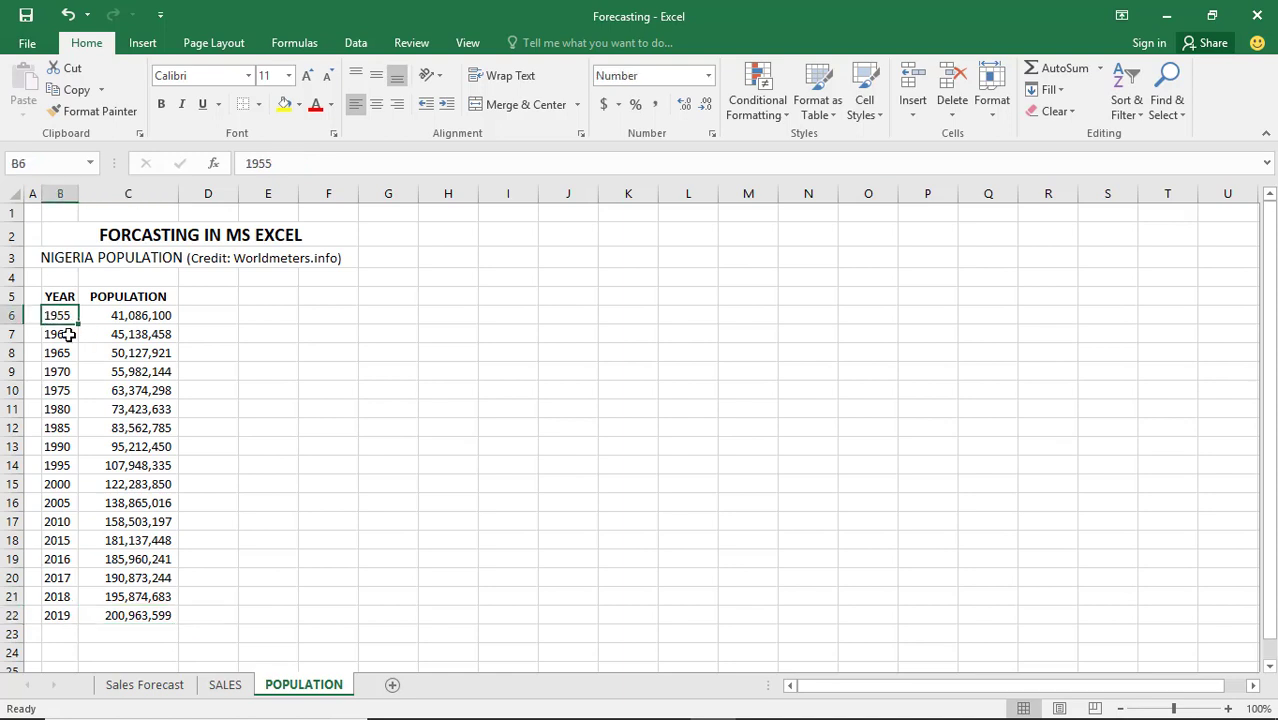
left_click(65, 335)
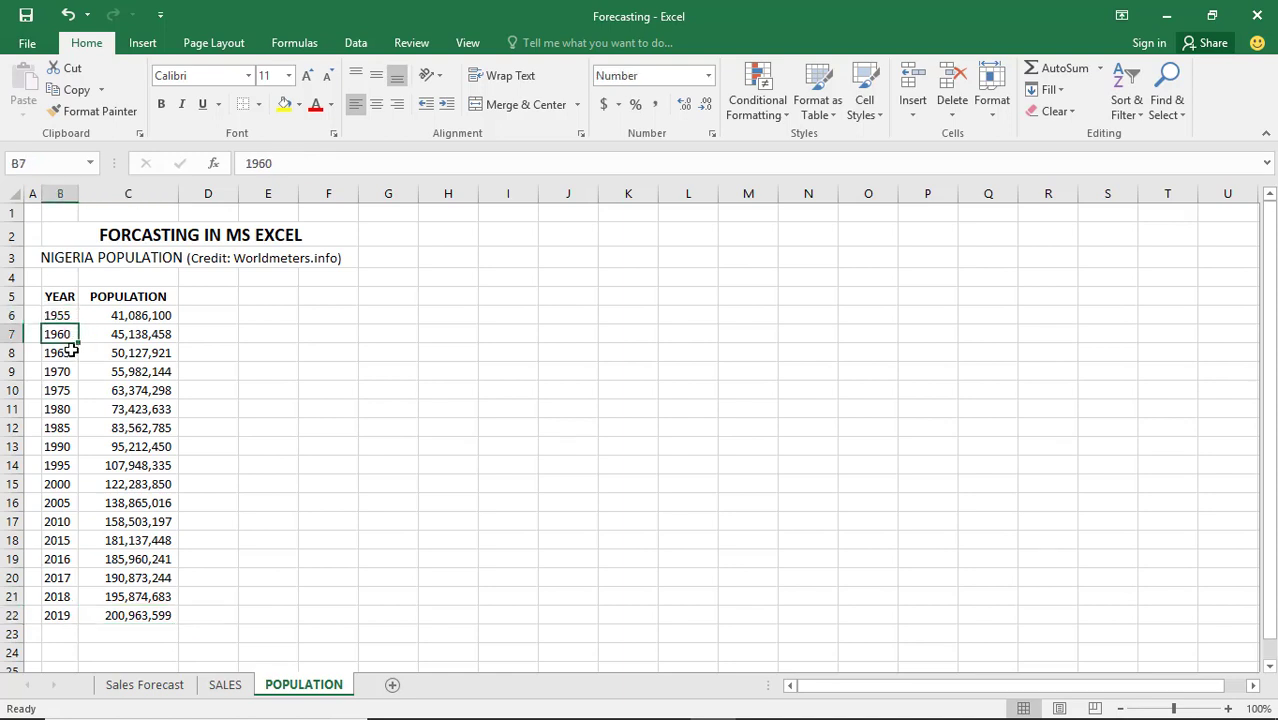
left_click(60, 316)
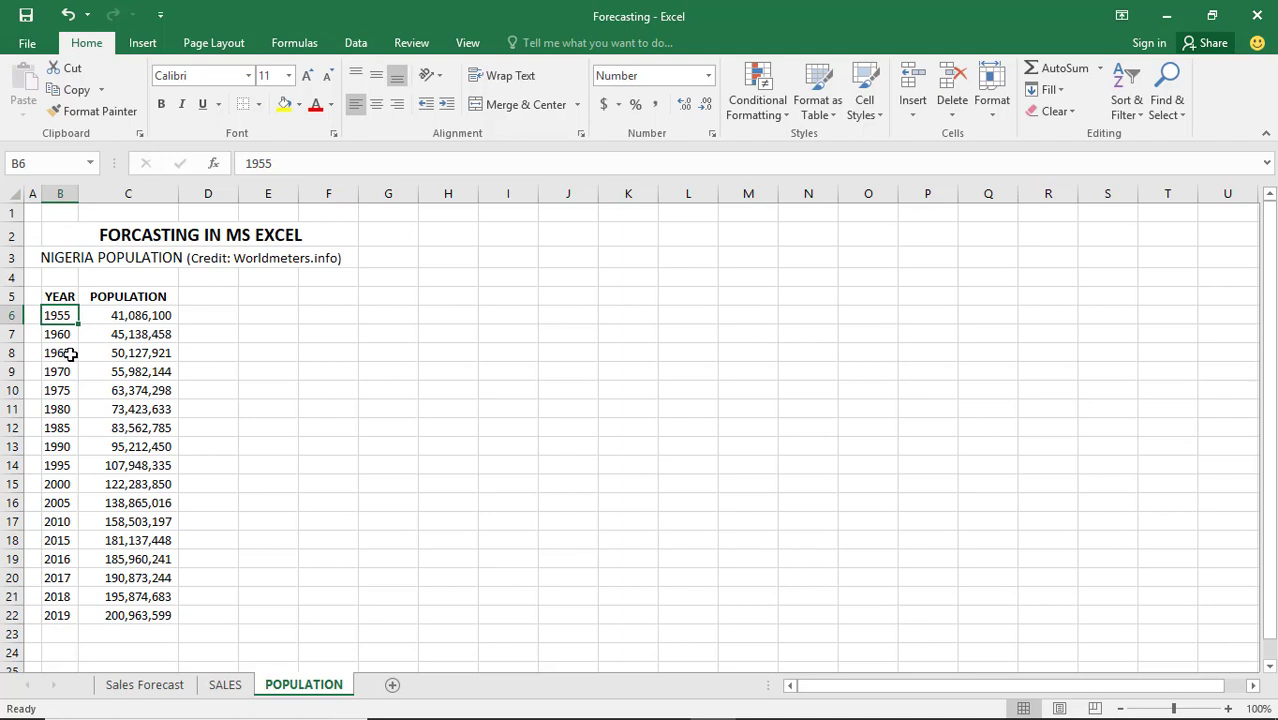
Step: Examine the intervals between the years in the YEAR column, going down from 1960 to 2015
left_click(50, 339)
left_click(58, 353)
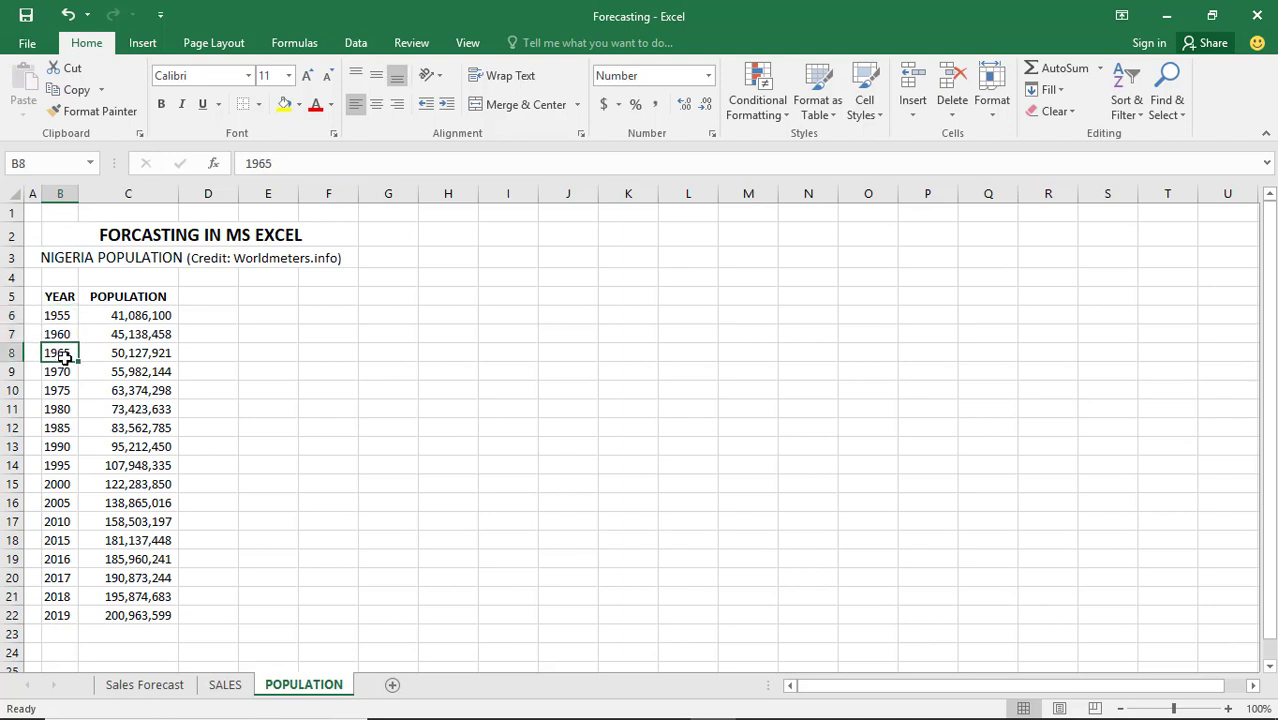
left_click(60, 371)
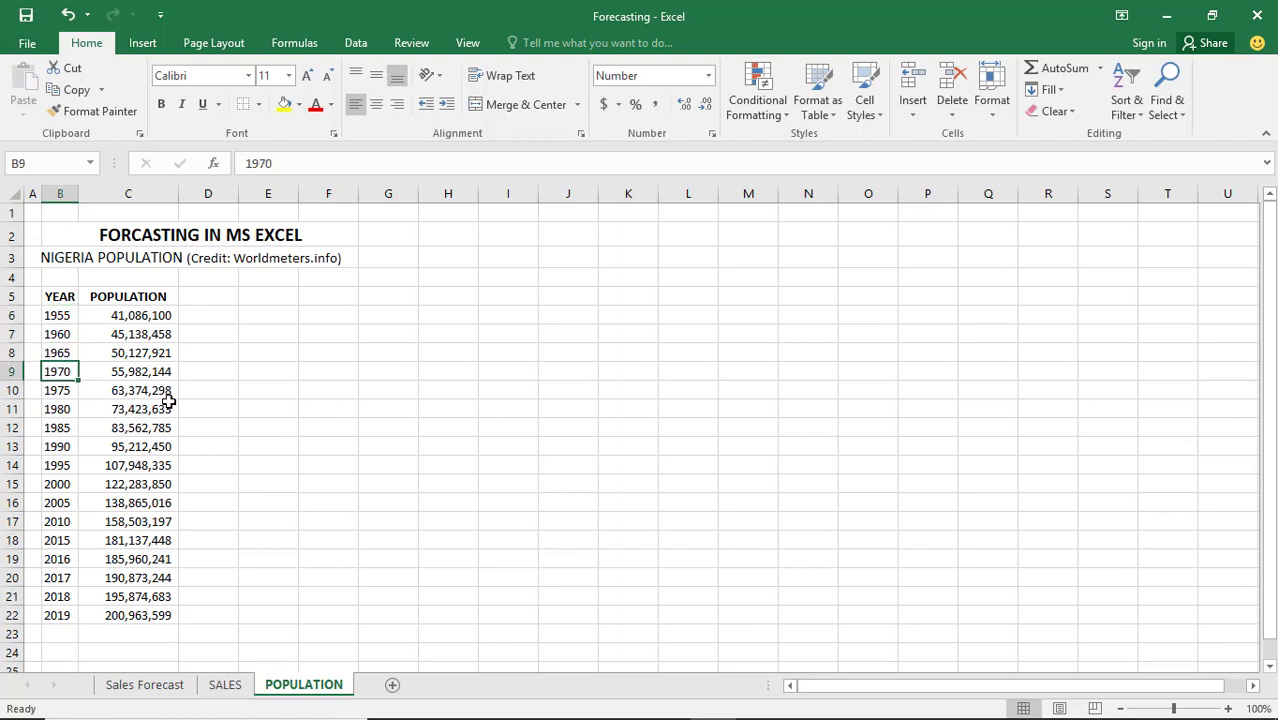
left_click(66, 391)
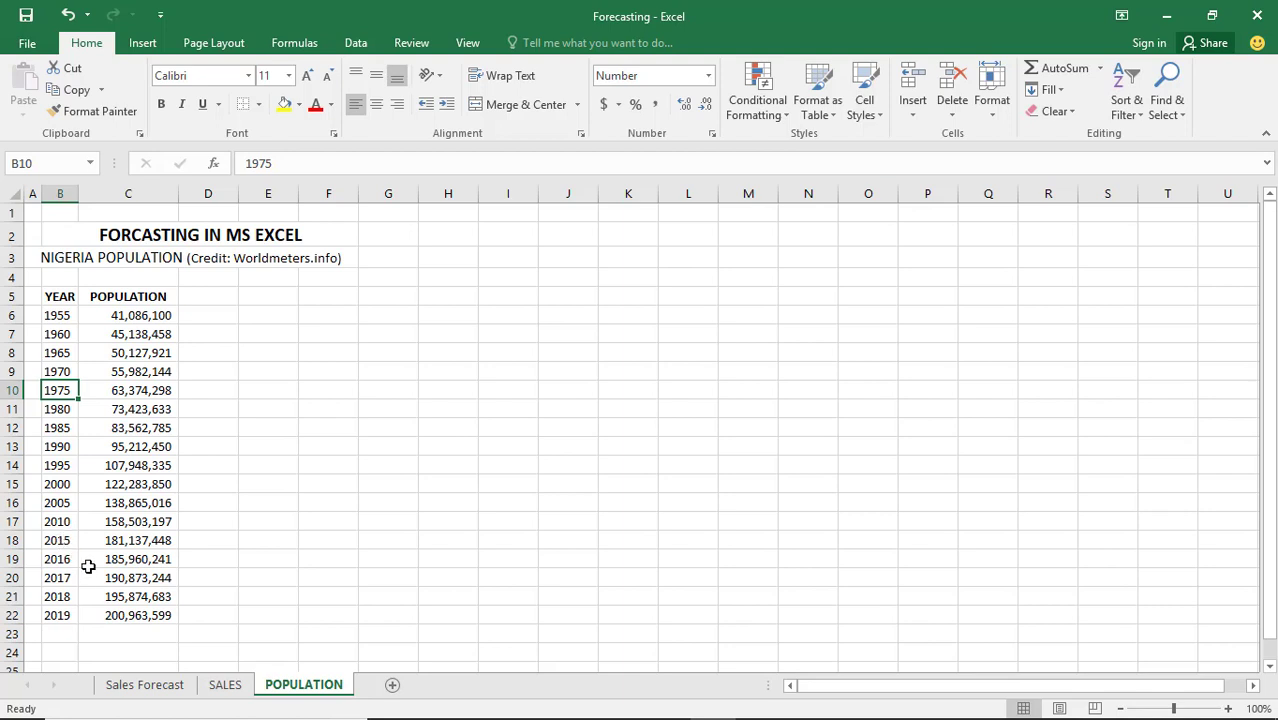
key("Down")
key("Down")
key("Down")
key("Down")
key("Down")
key("Down")
key("Down")
key("Down")
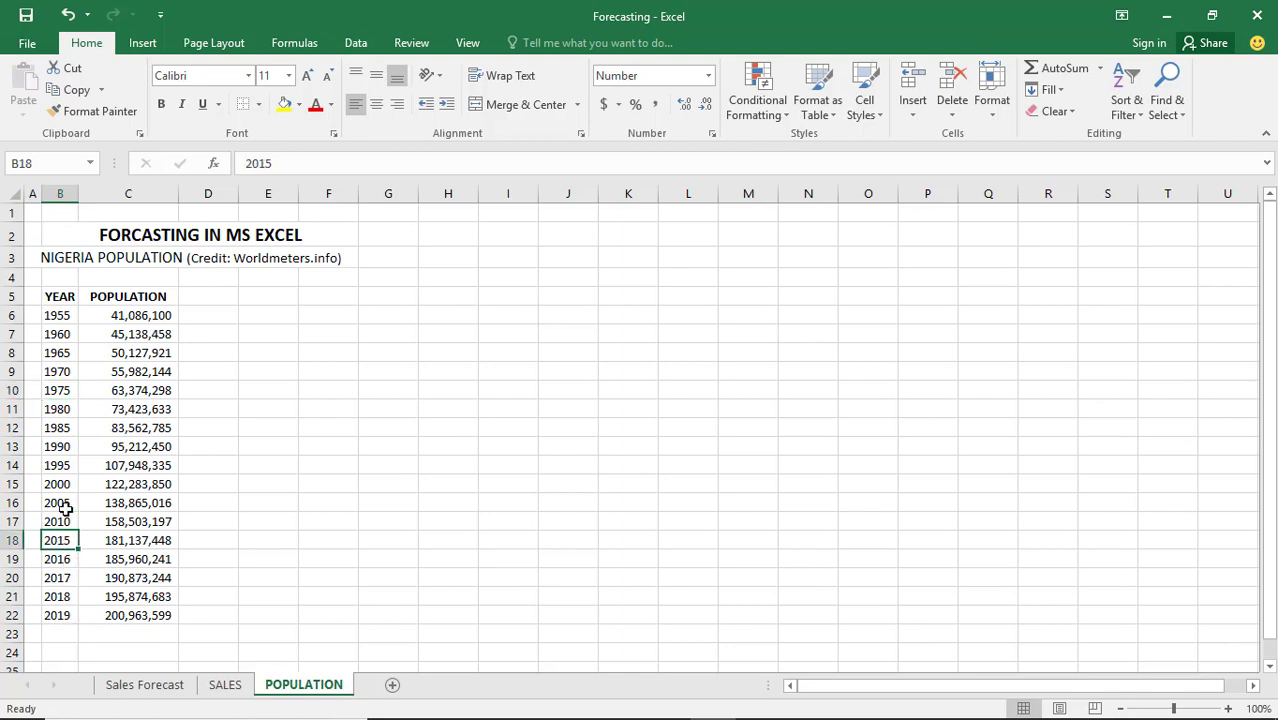
Step: Review the full population range B6:C22 and the consecutive yearly rows for 2015 to 2019 in B18:C22
left_click(50, 316)
left_click_drag(50, 316, 160, 615)
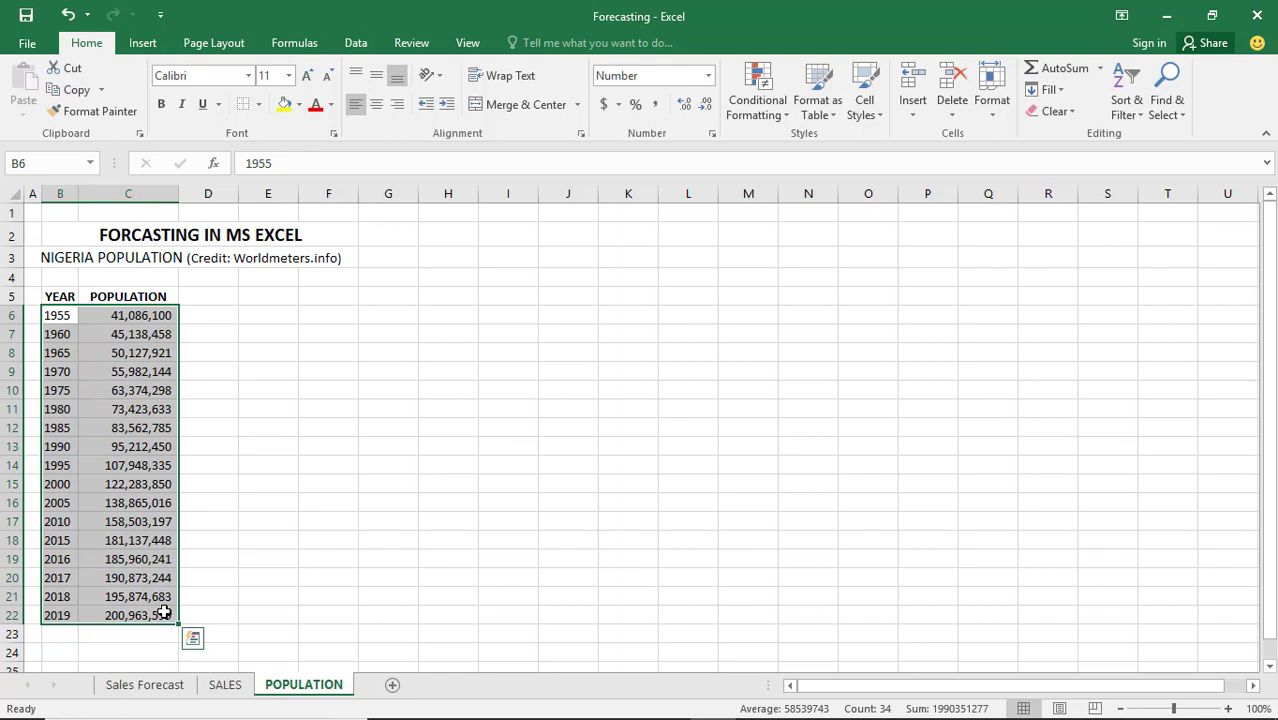
left_click(242, 503)
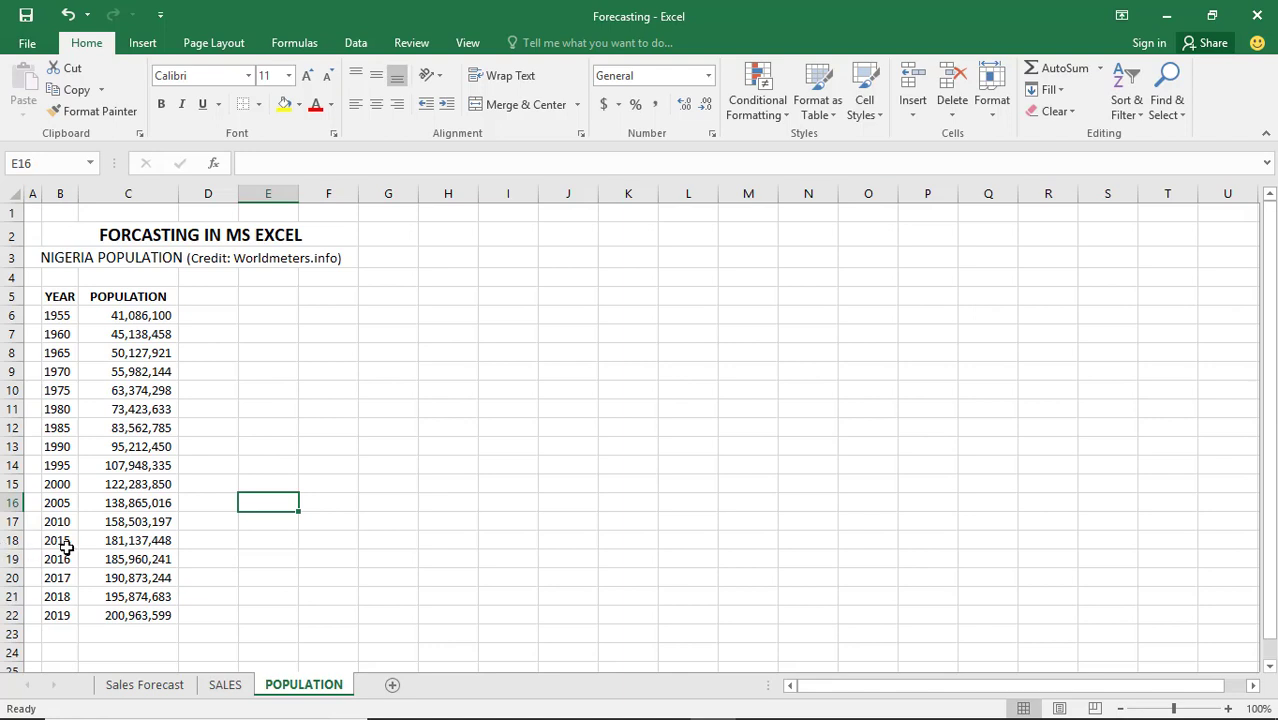
left_click_drag(47, 540, 128, 618)
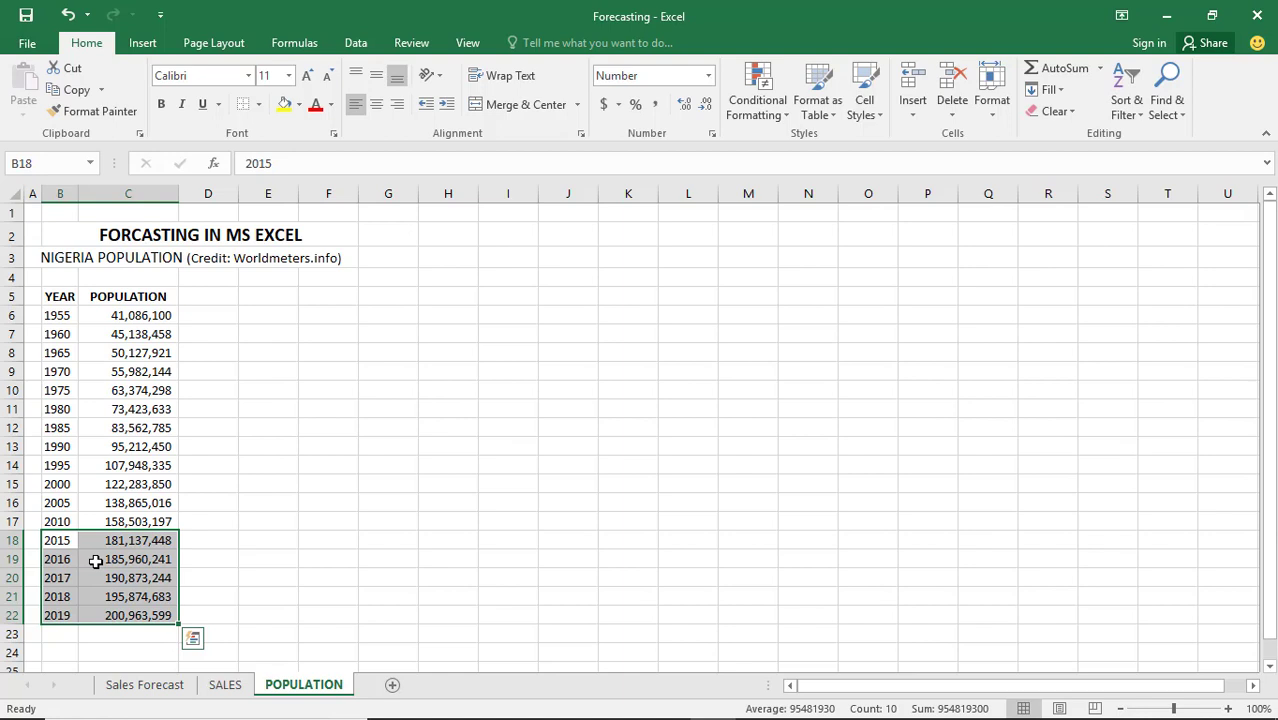
left_click(262, 540)
Step: Create a forecast worksheet from the 2015 to 2019 population data in B18:C22, with the forecast ending in 2025
left_click_drag(60, 540, 131, 614)
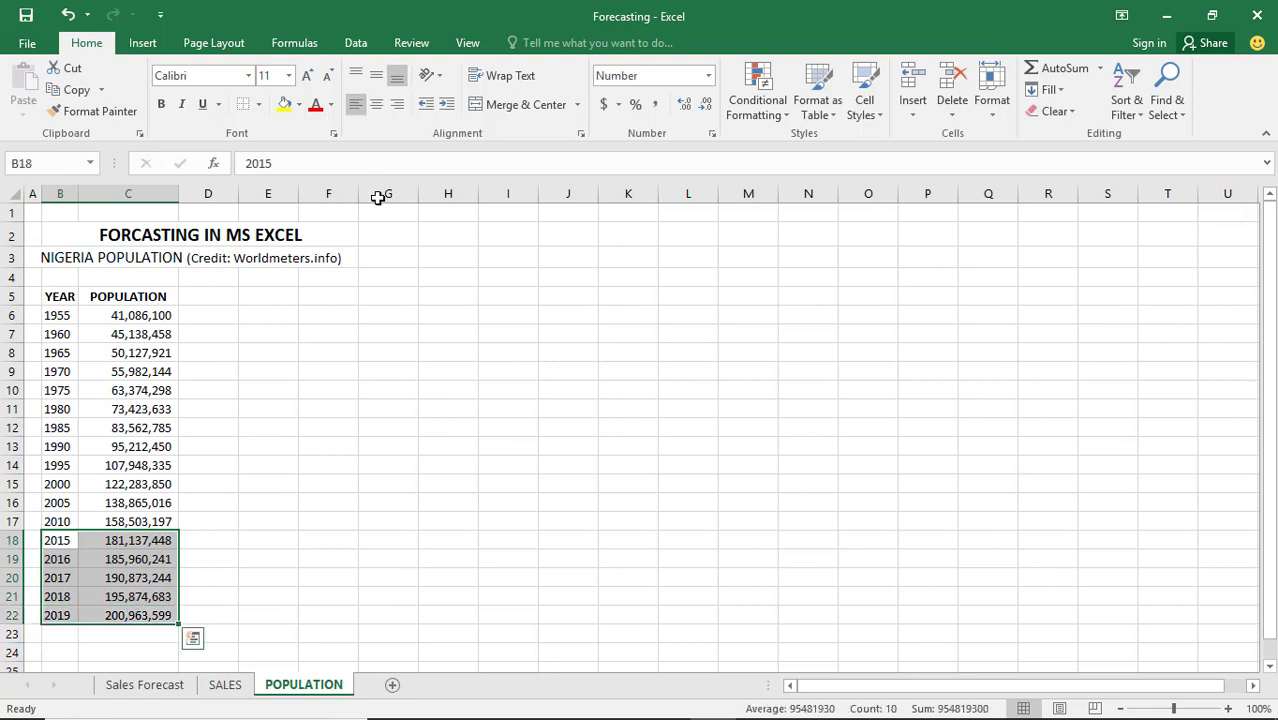
left_click(356, 42)
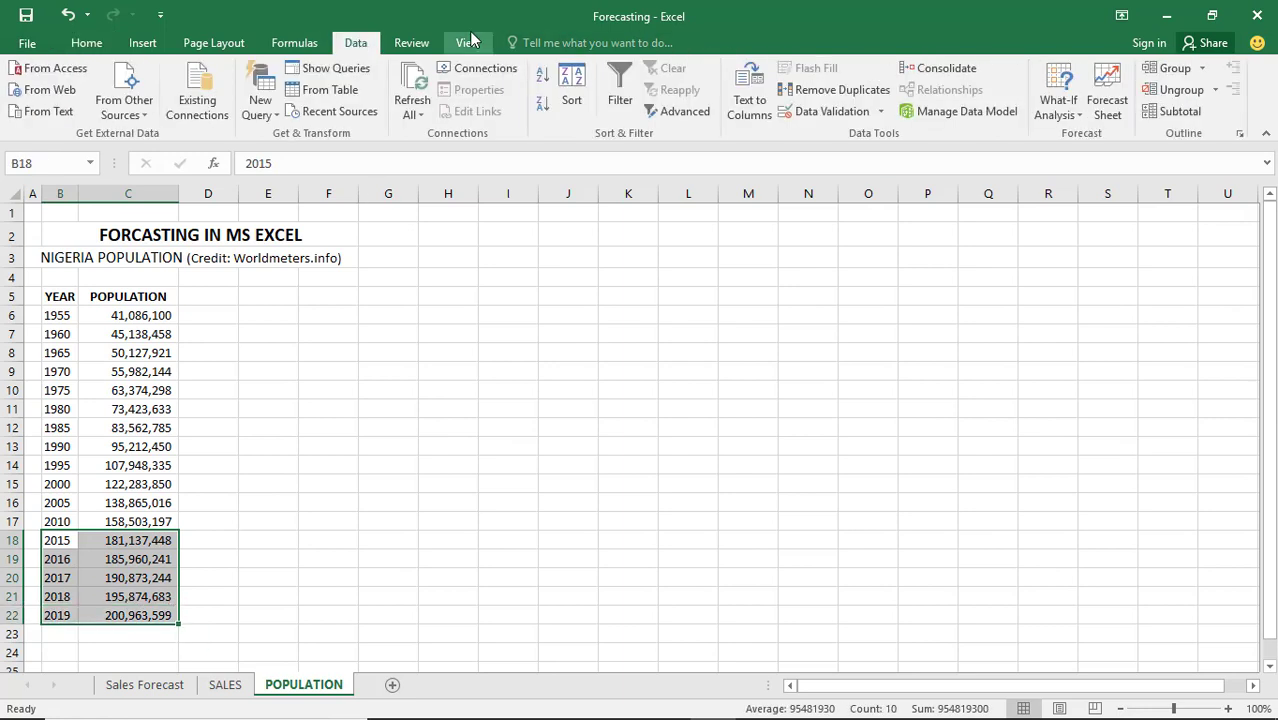
left_click(1108, 97)
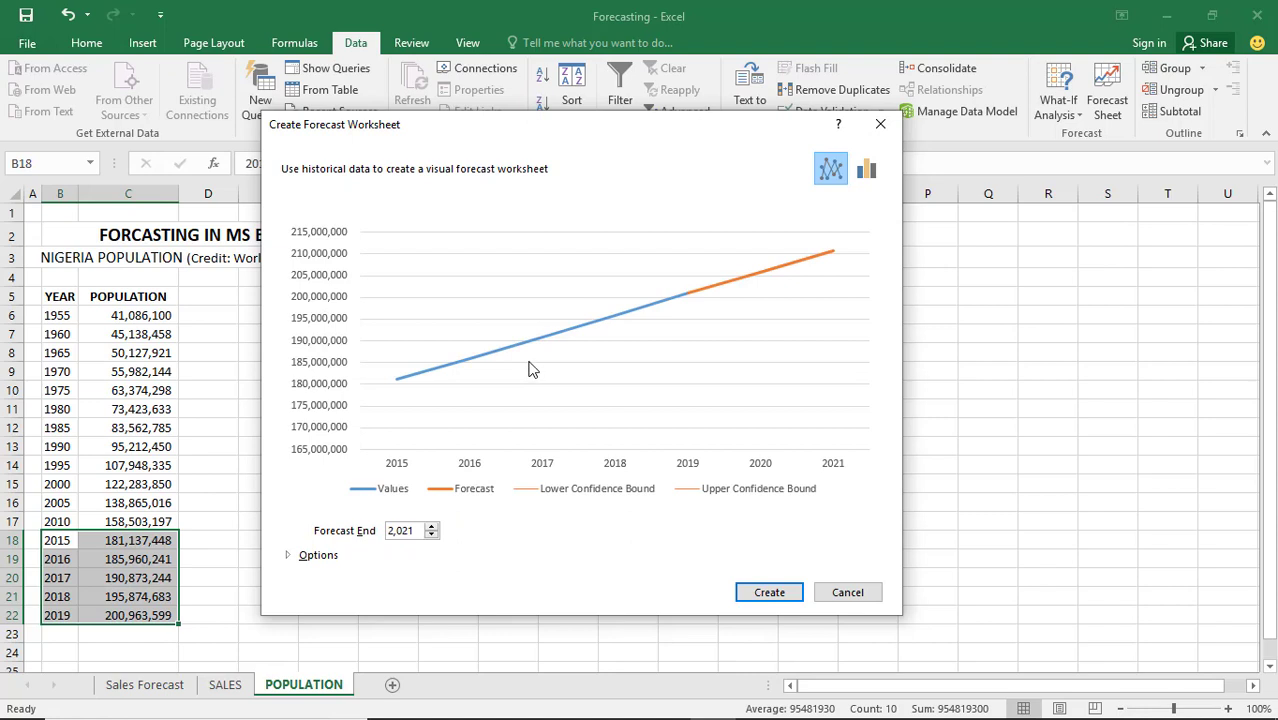
left_click(411, 530)
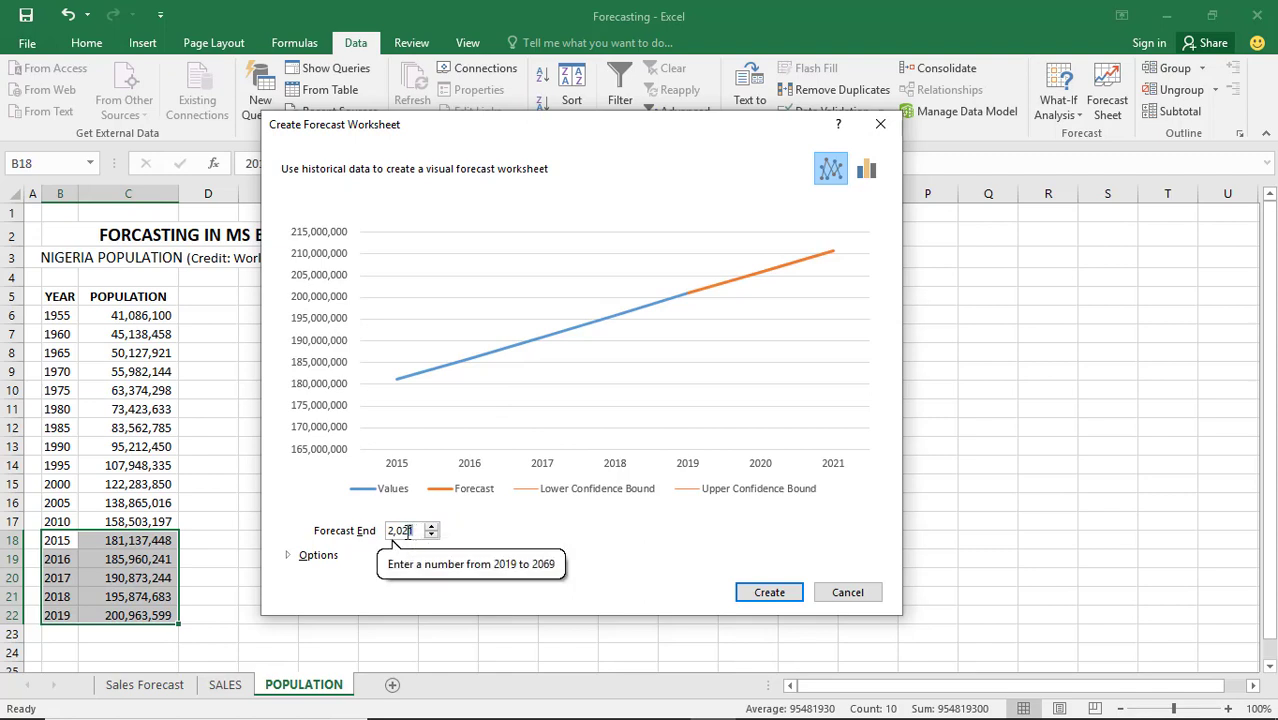
key("BackSpace")
type("5")
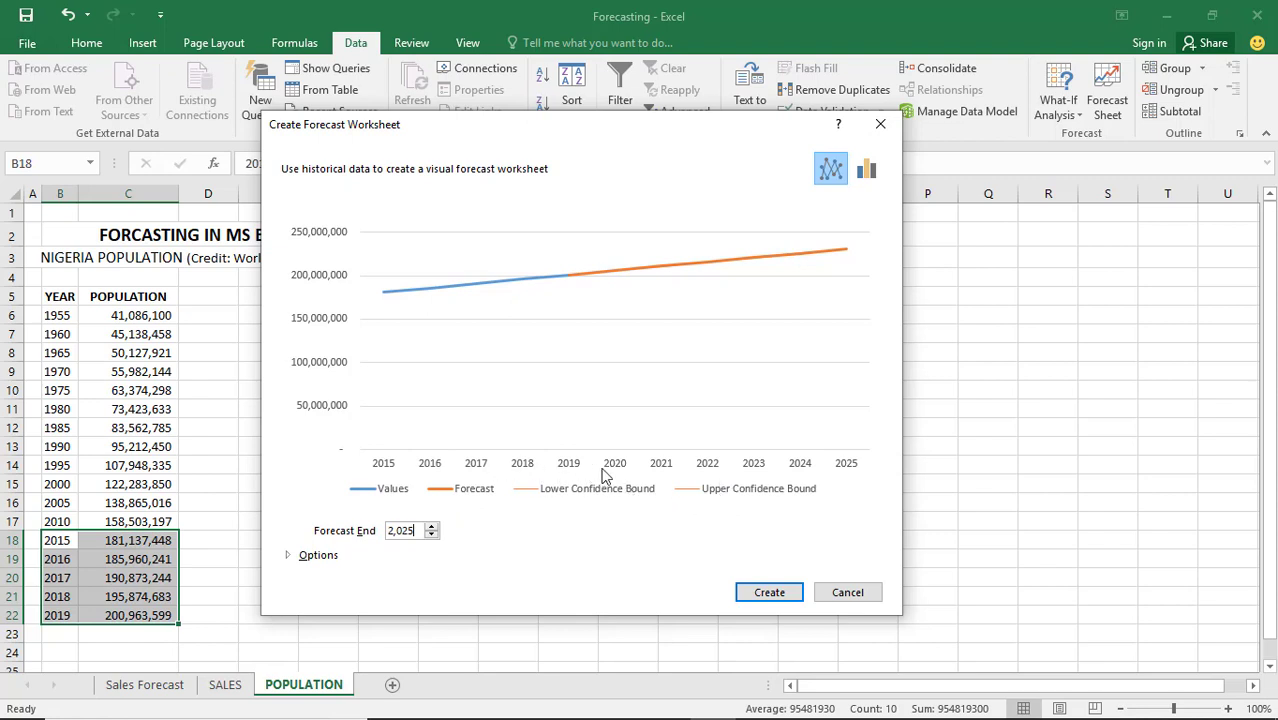
left_click(767, 592)
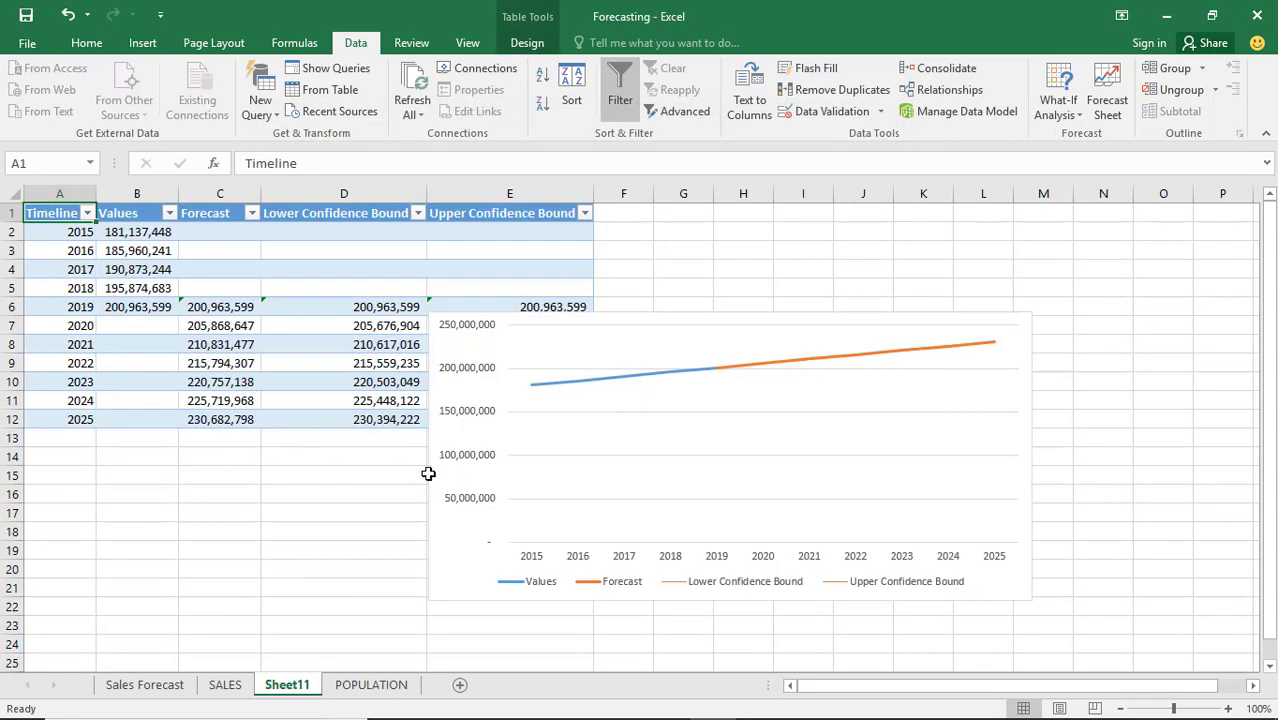
Step: Examine the population forecast chart and the forecast values and formulas for 2021, 2022 and 2025 in column C
left_click(705, 335)
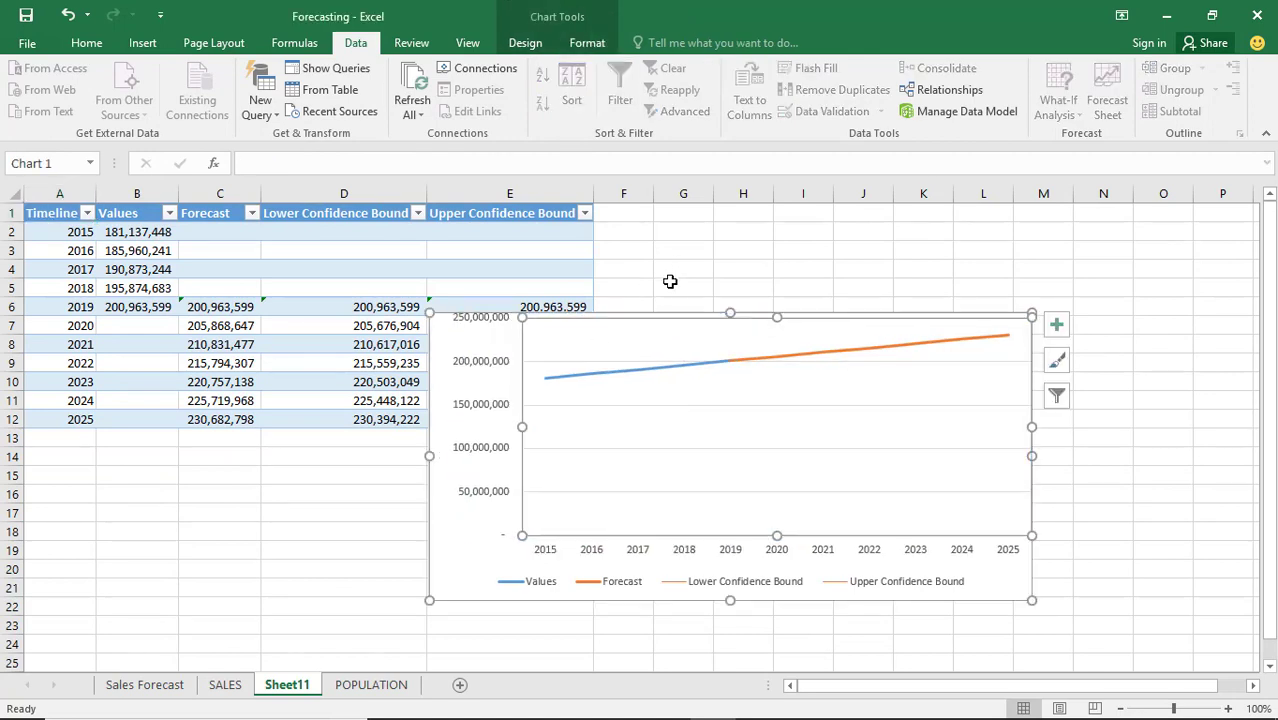
left_click(196, 513)
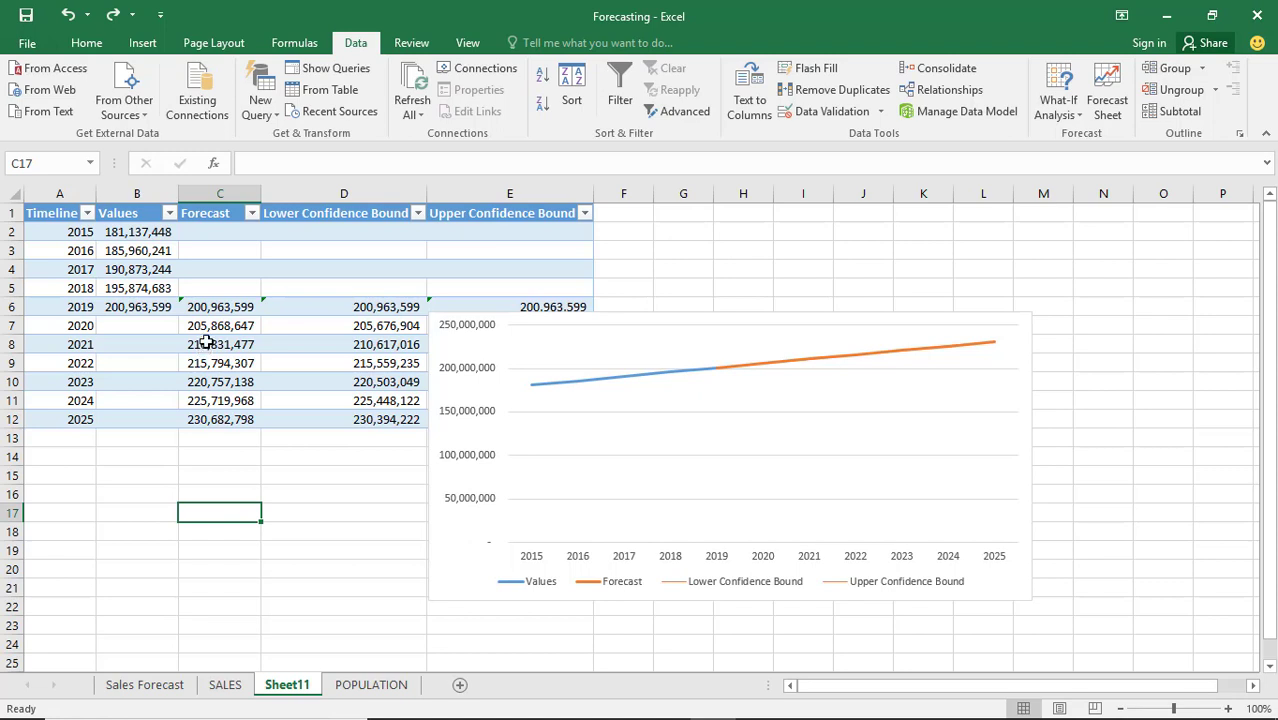
left_click(204, 350)
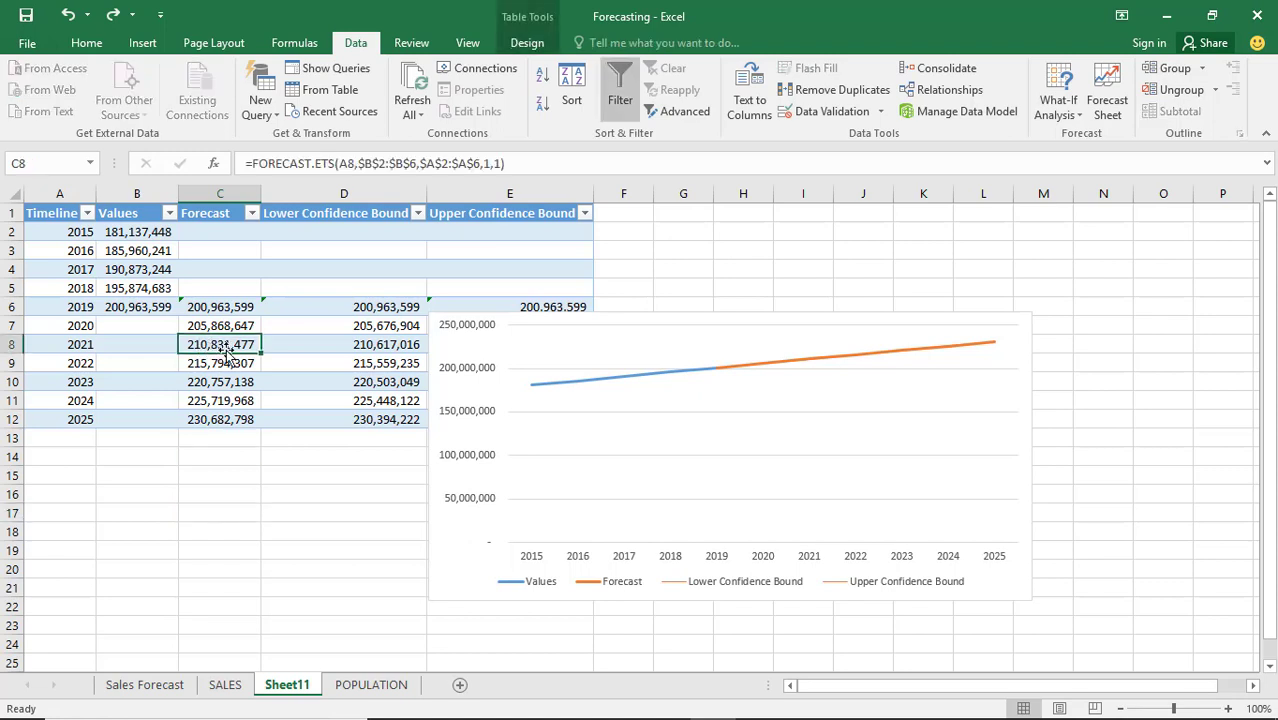
left_click(221, 363)
left_click(229, 345)
left_click(217, 369)
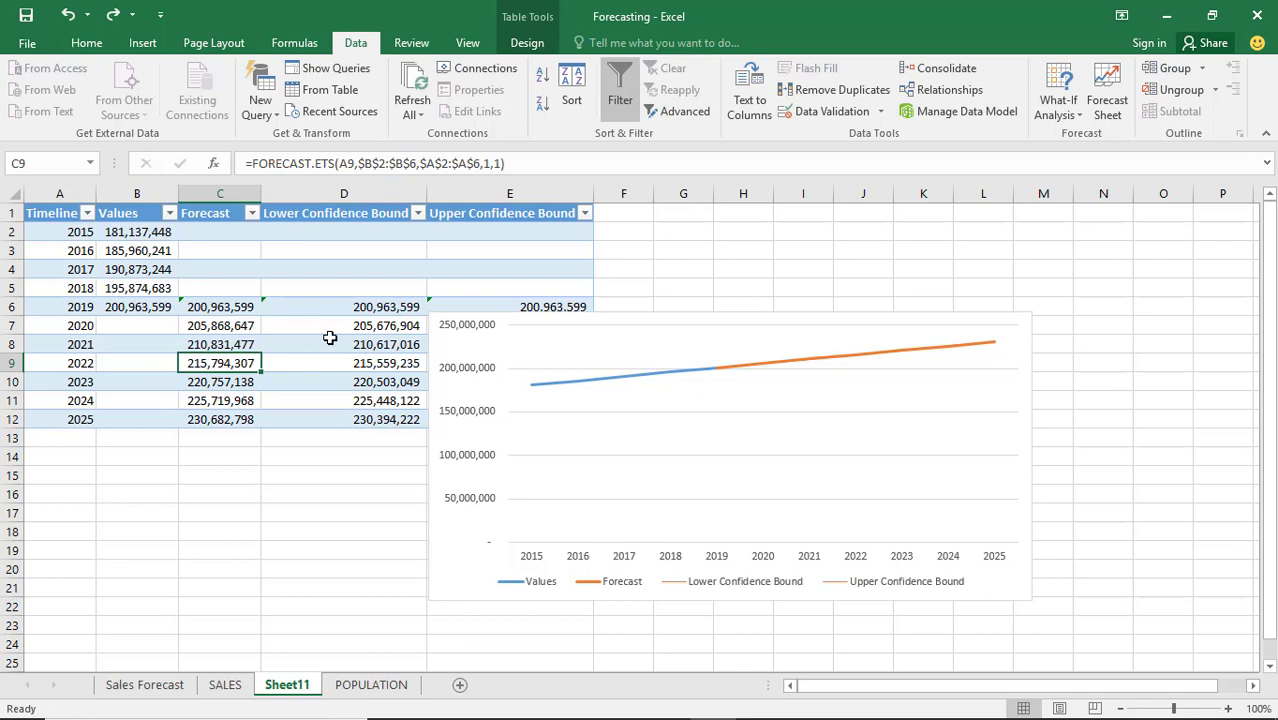
left_click(220, 437)
left_click(220, 421)
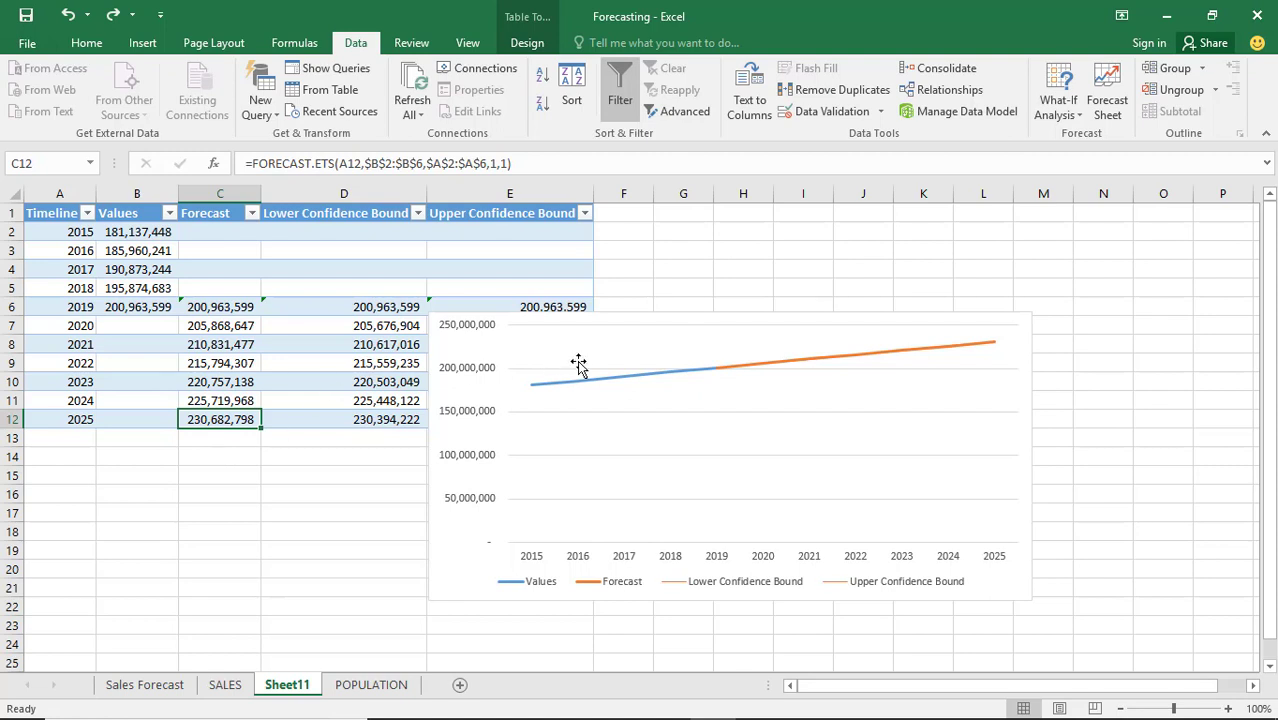
Step: Change the population forecast chart from a line chart to a Clustered Column chart
left_click(607, 346)
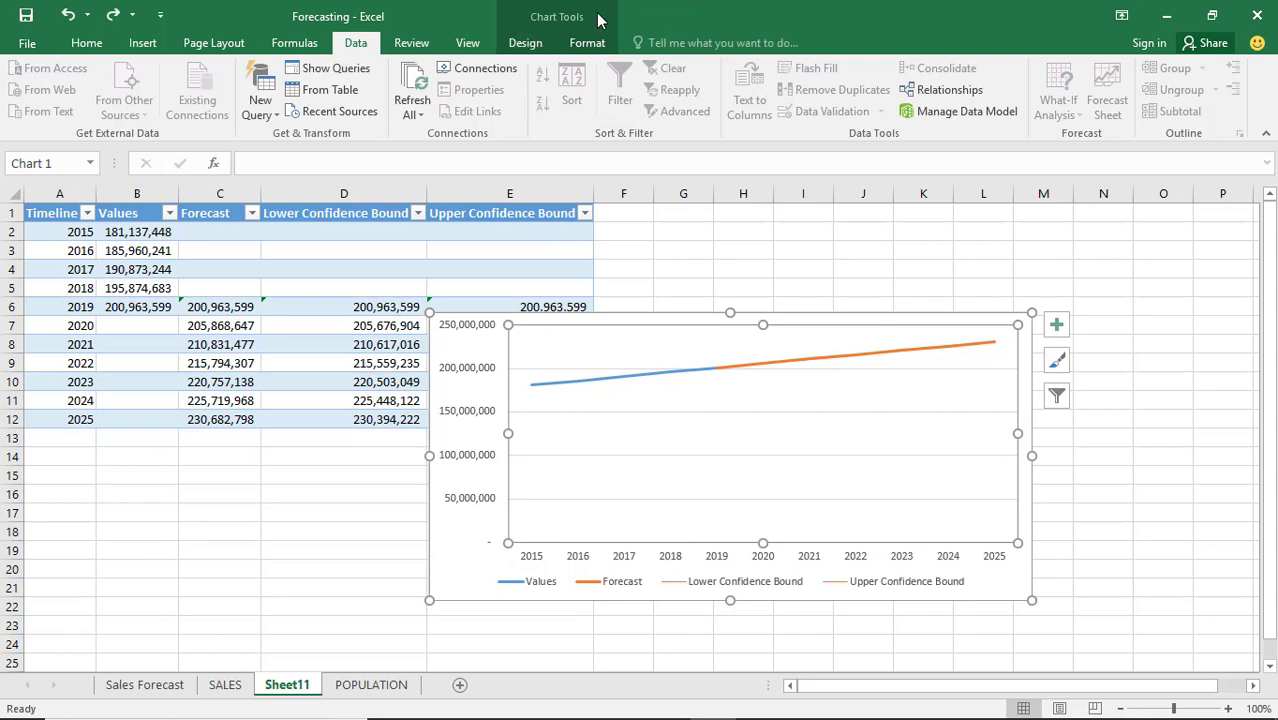
left_click(527, 42)
left_click(988, 112)
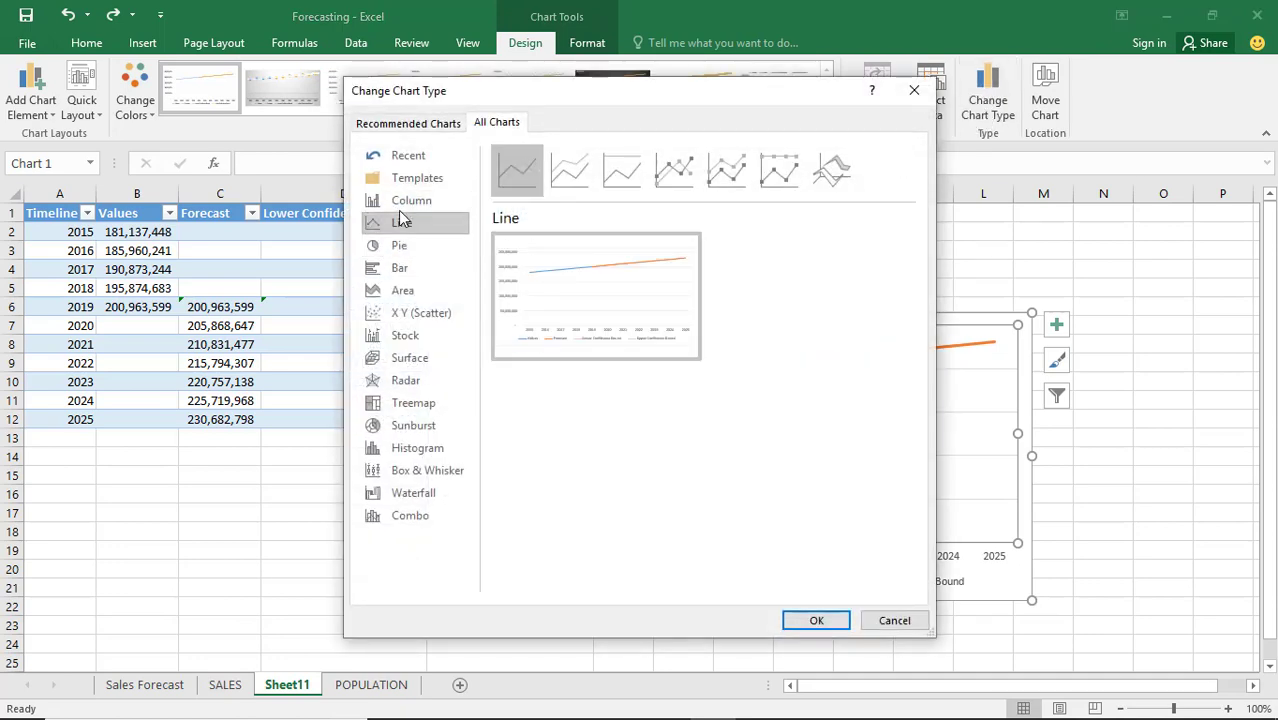
left_click(401, 203)
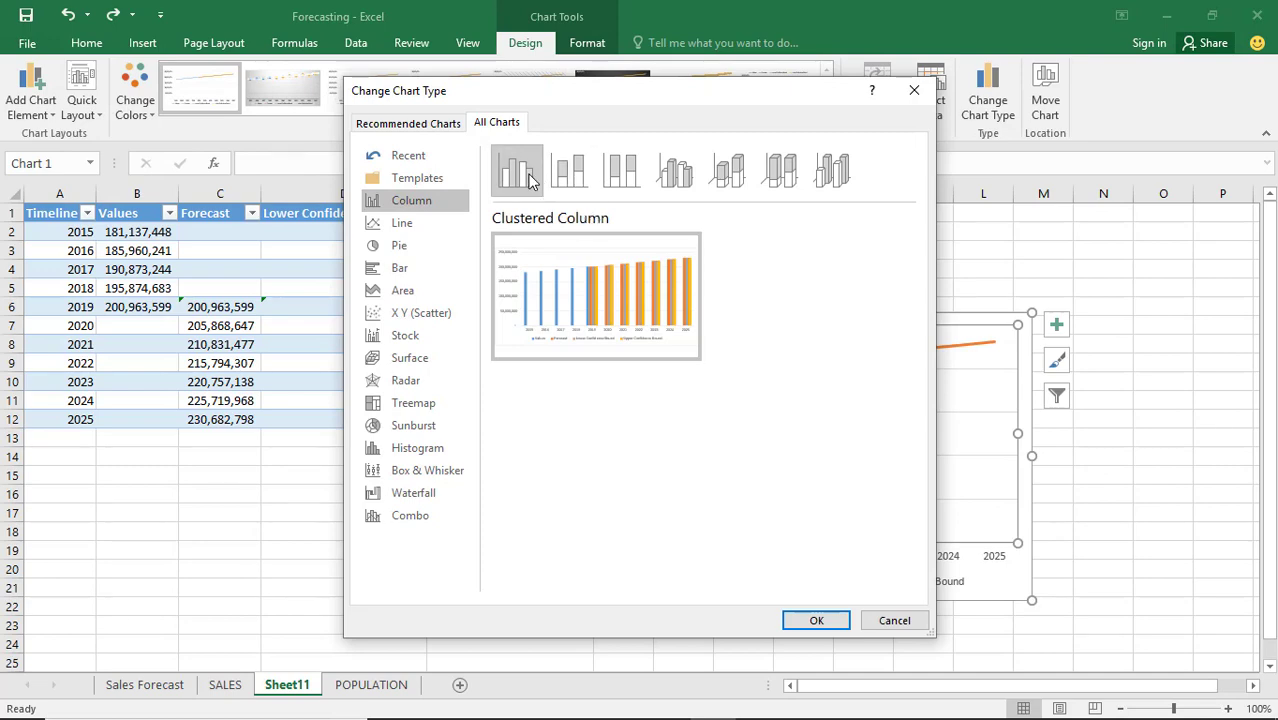
mouse_move(658, 286)
left_click(816, 620)
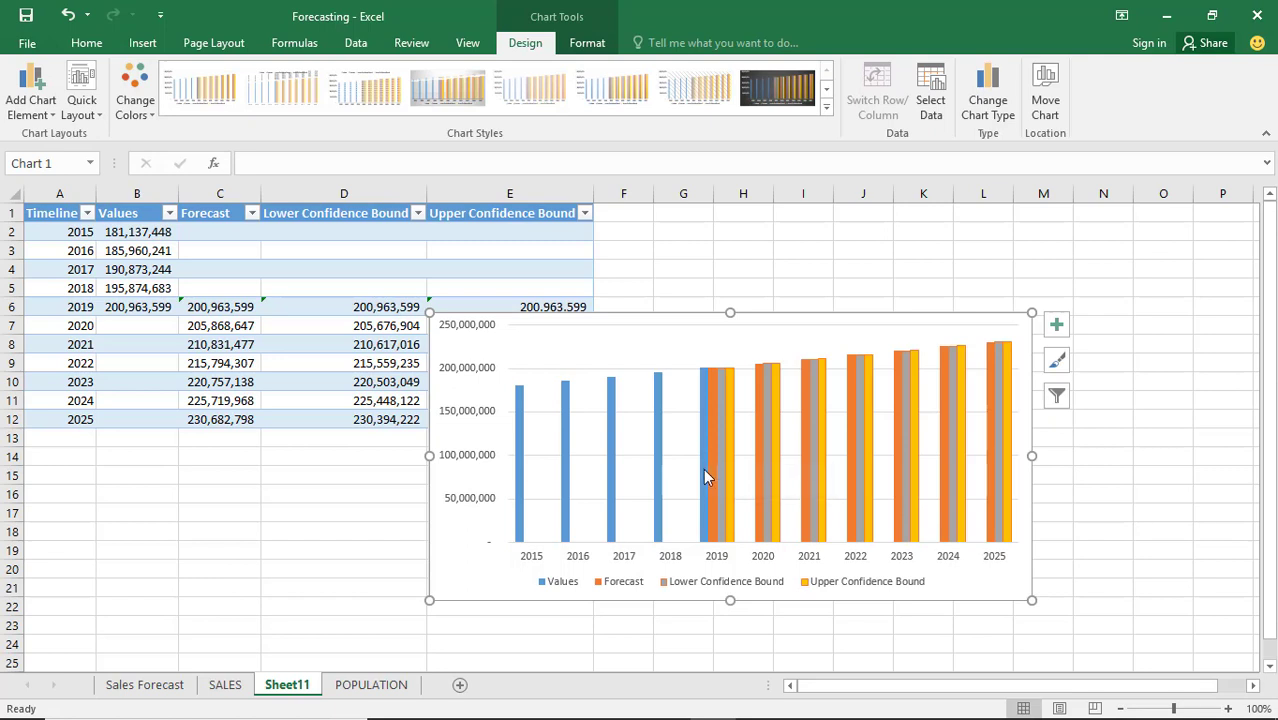
mouse_move(702, 484)
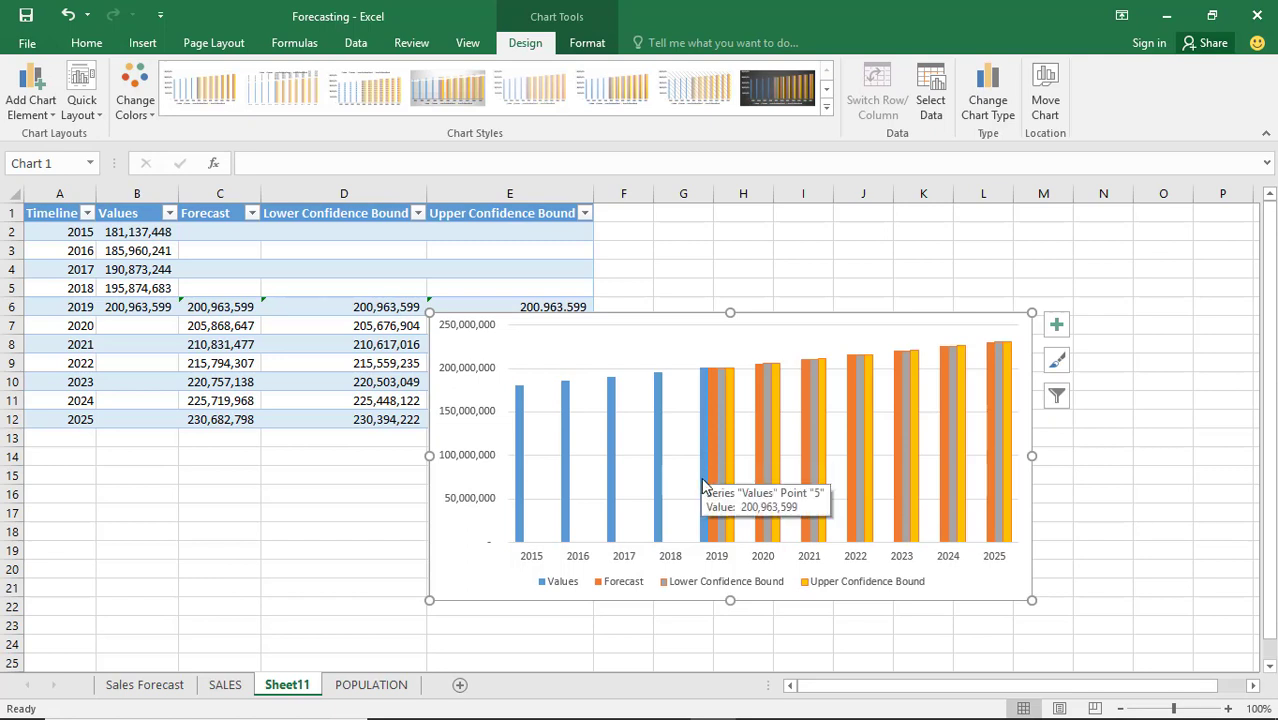